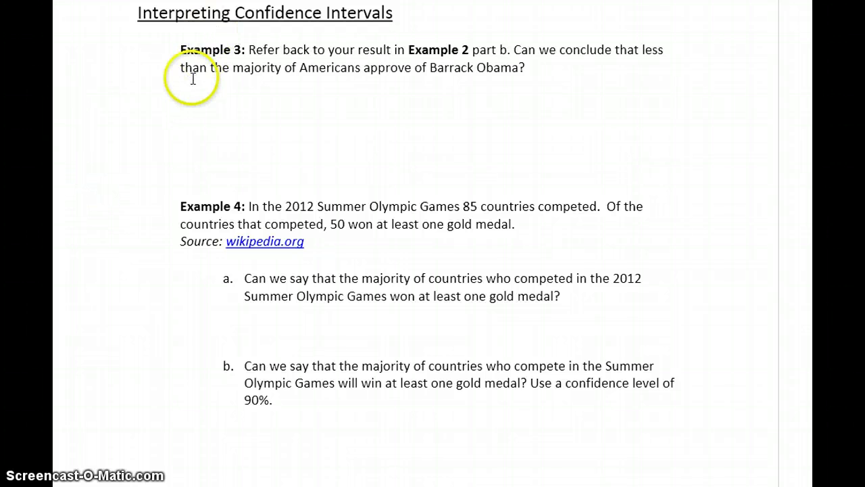
- Below Example 3, write that the 95% confidence interval estimate for the proportion of people who approve of Barrack Obama as president is (0.3993, 0.4607)
left_click(168, 92)
left_click(167, 92)
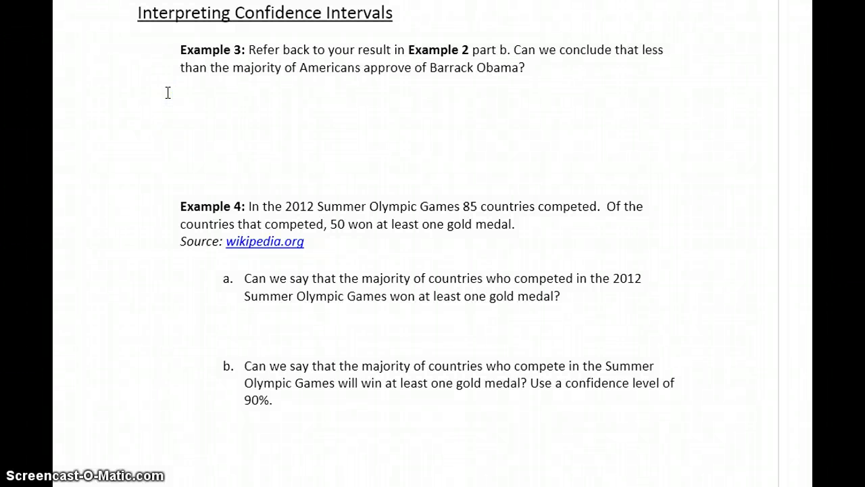
left_click(112, 100)
type("Th")
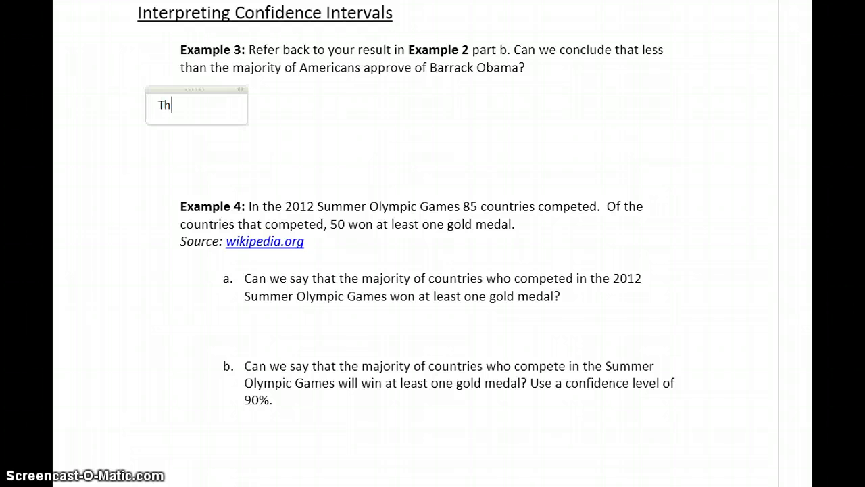
type("e 95% c")
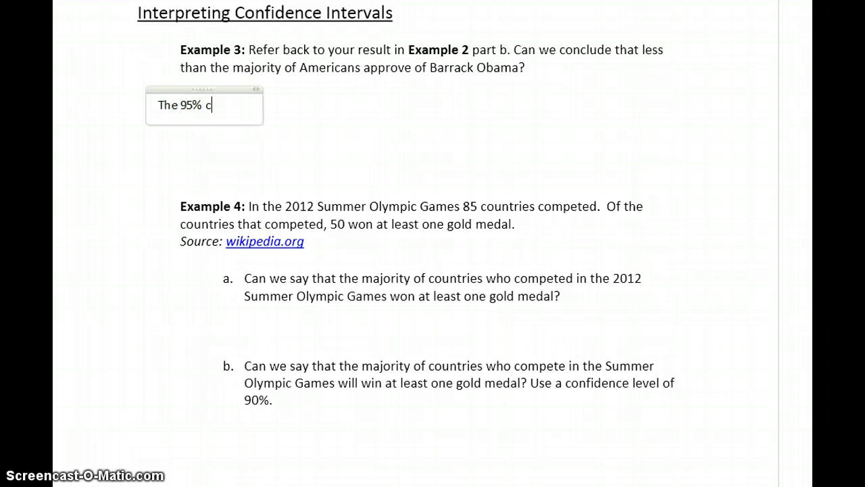
type("onfidence interv")
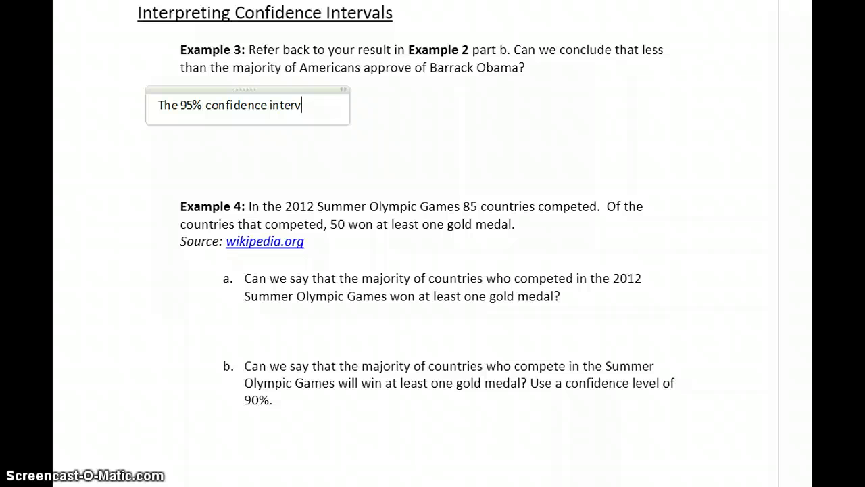
type("al estimate")
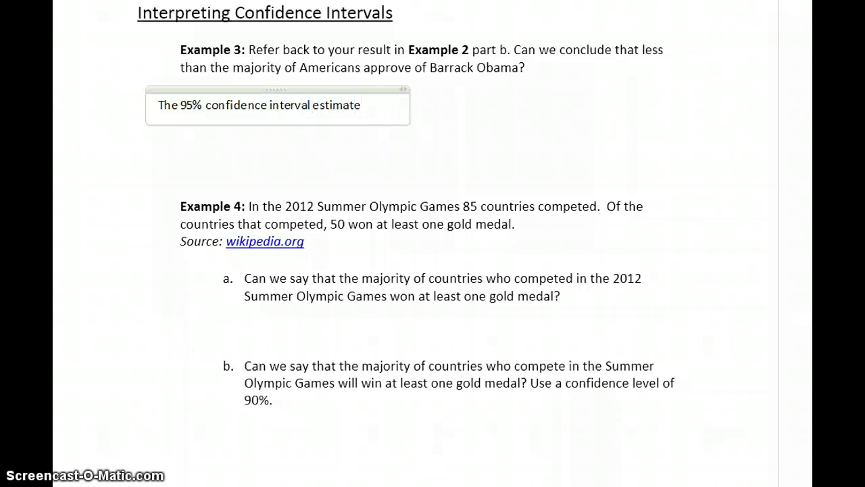
type(" for the propo")
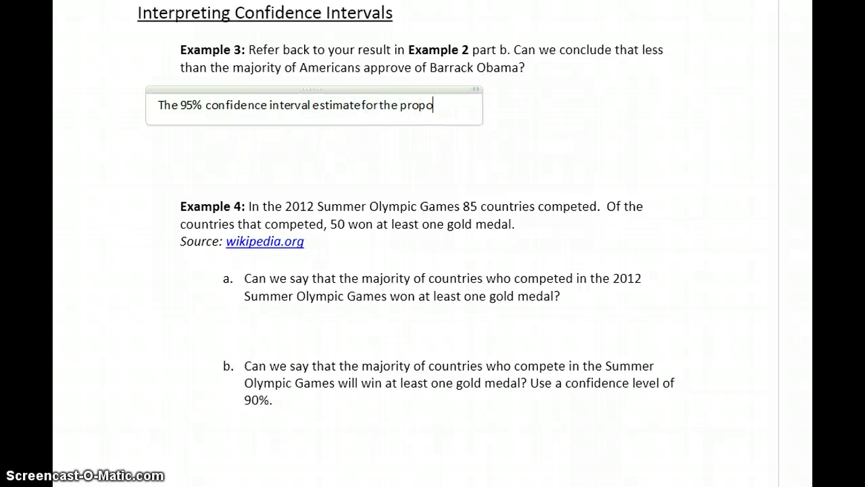
type("rtion of people")
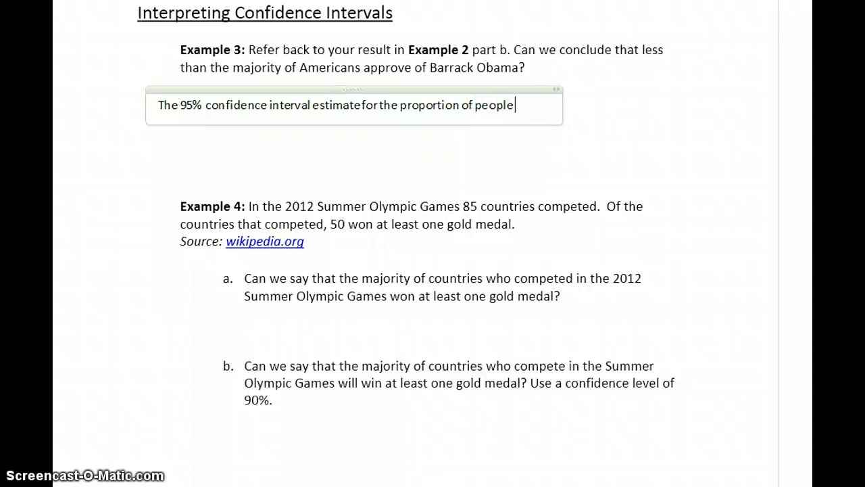
type(" who approve of")
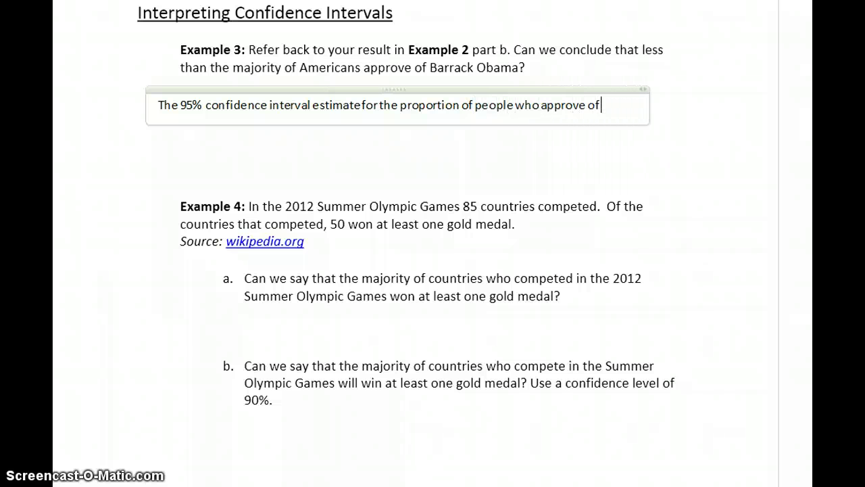
type(" Barrack A")
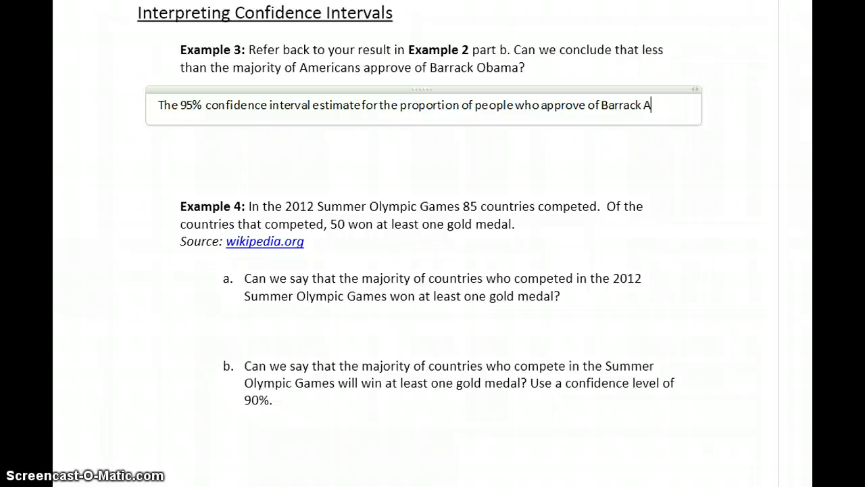
key("BackSpace")
type("Obama as pr")
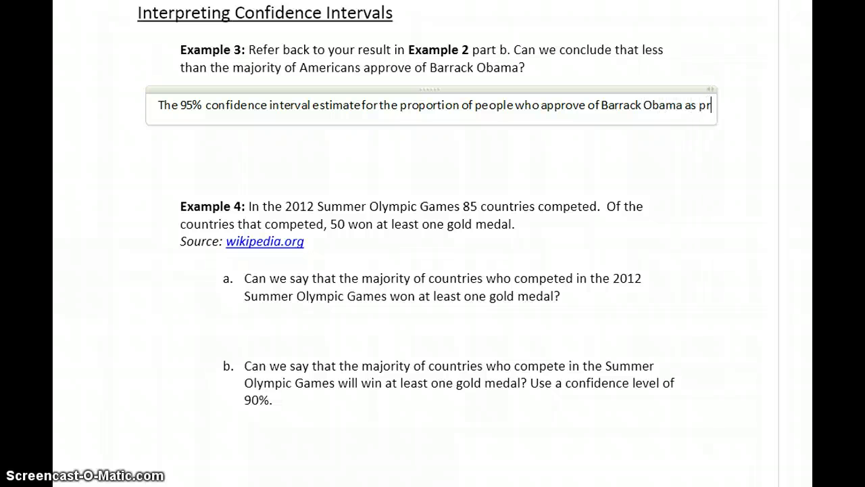
type("esident is")
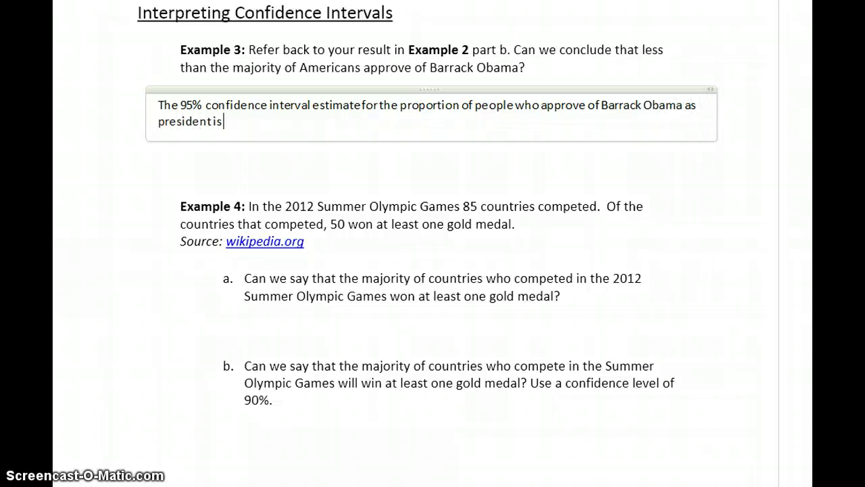
type(" (0.3993, 0.4607).")
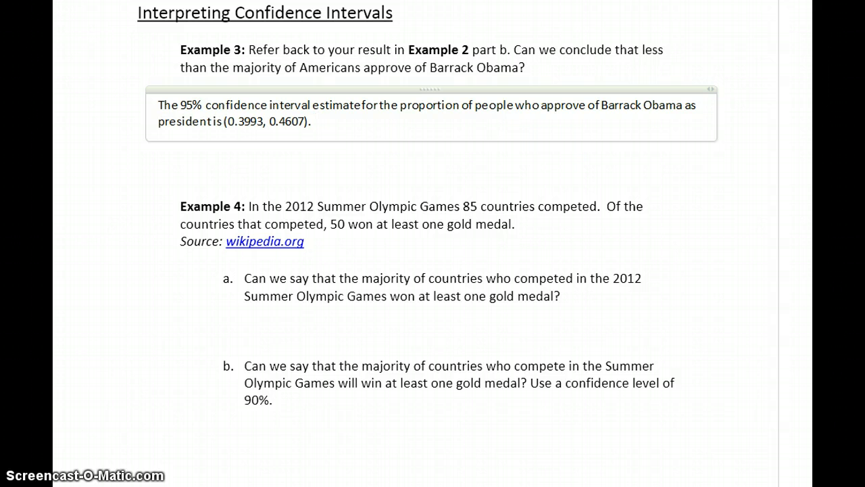
- Add "Since our interval contains values equal to or less than 0.5 we can say that less the majority of people approve of Barrack Obama as president."
type("Since our interval c")
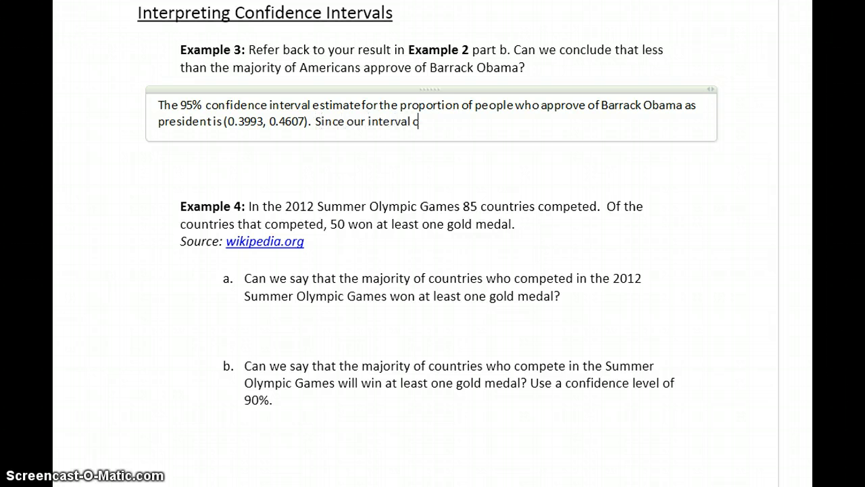
type("ontains values ")
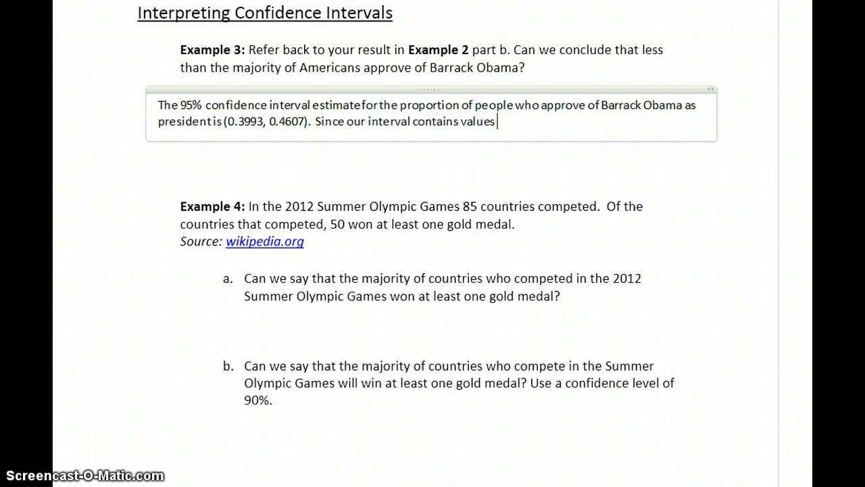
type("equal to or less than 0.5")
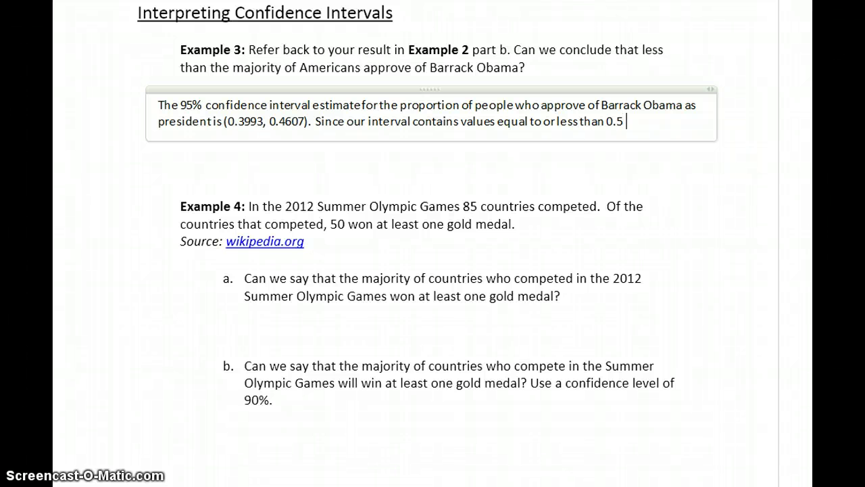
type(" we can say that less the ma")
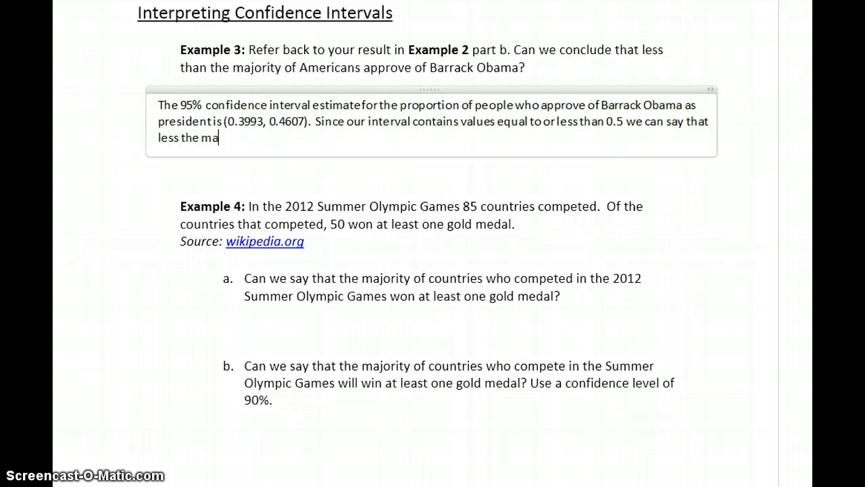
type("jority of people ")
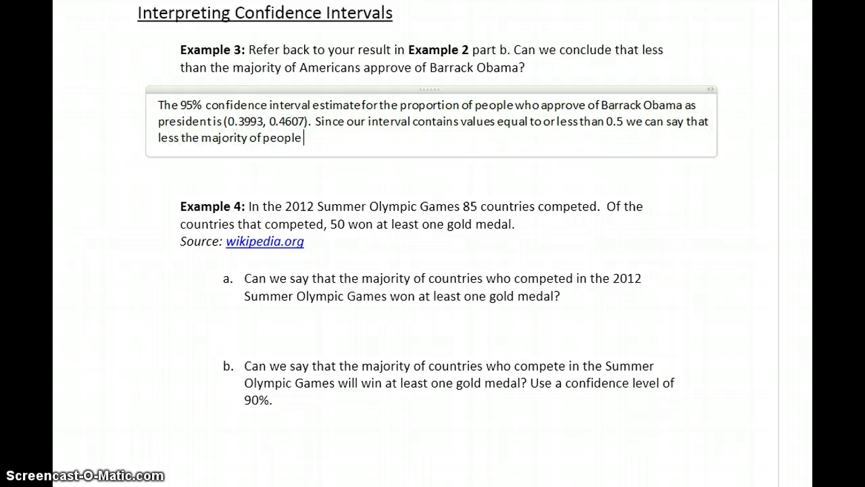
type("approve of ")
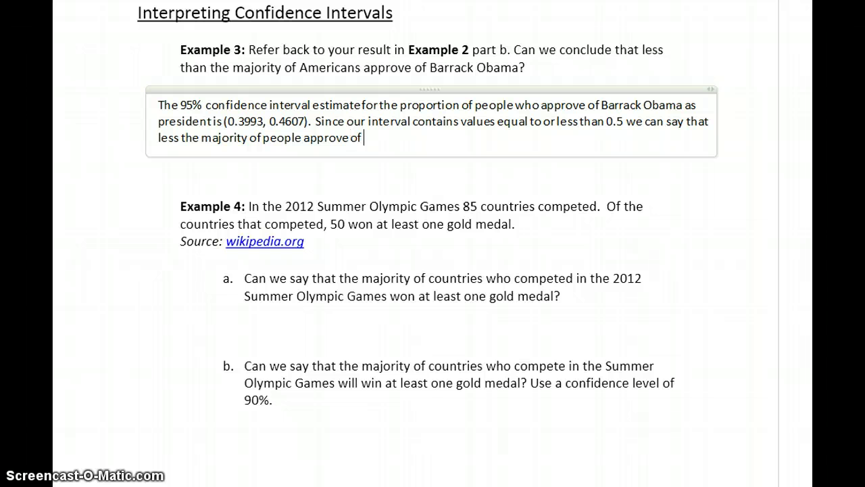
type("Barrack Ob")
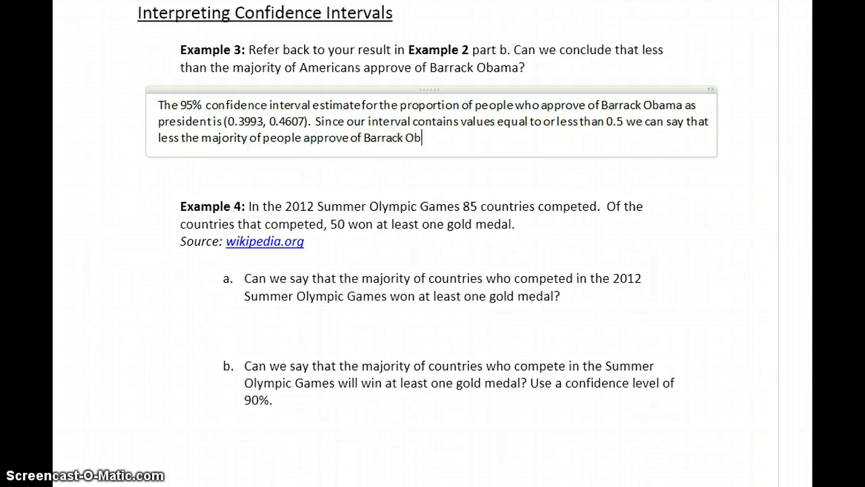
type("ama as preside")
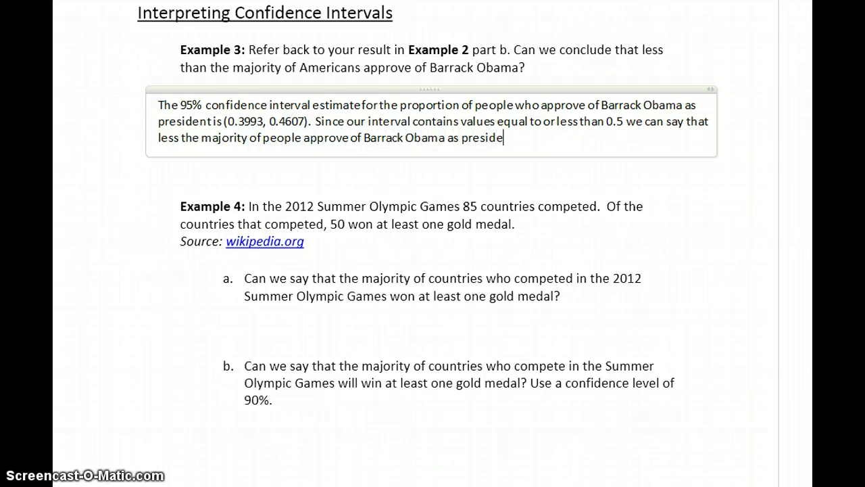
type("nt.")
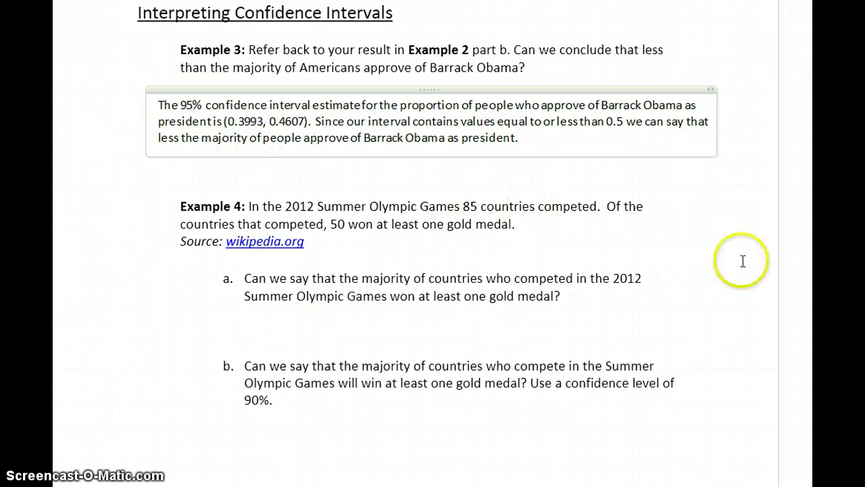
- Answer Example 4 part a below the question with "Yes, because we have population data."
scroll(432, 244, "down", 3)
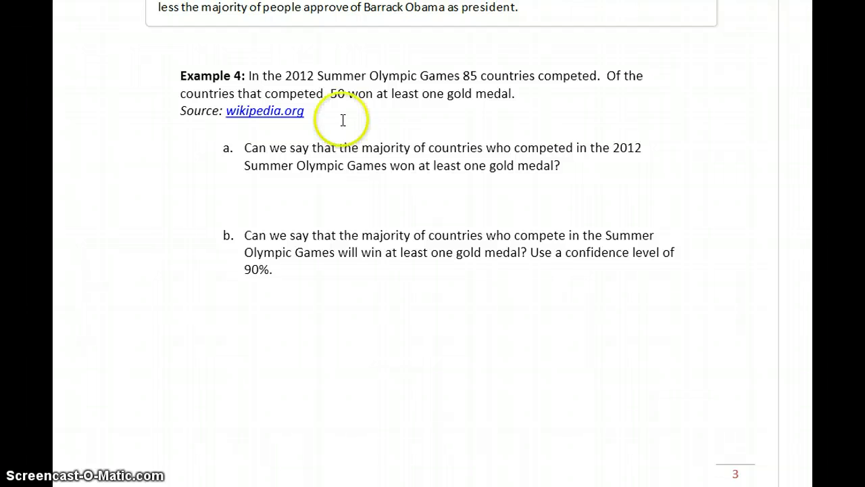
left_click(192, 187)
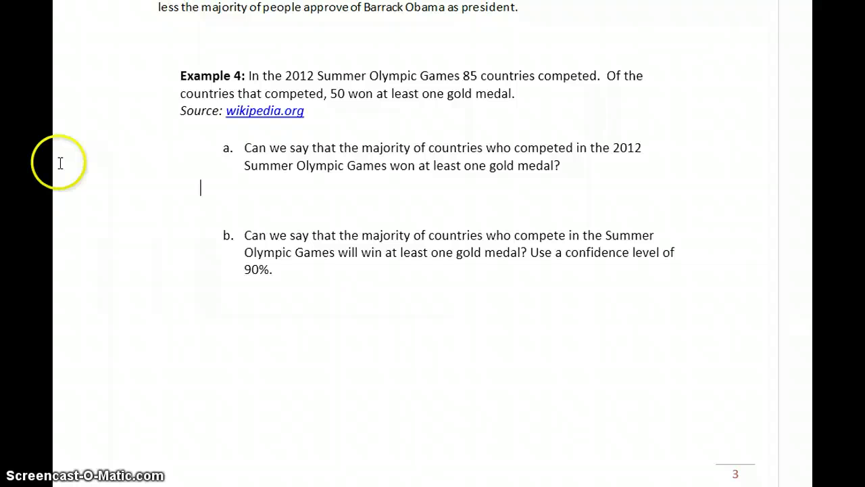
type("Yes")
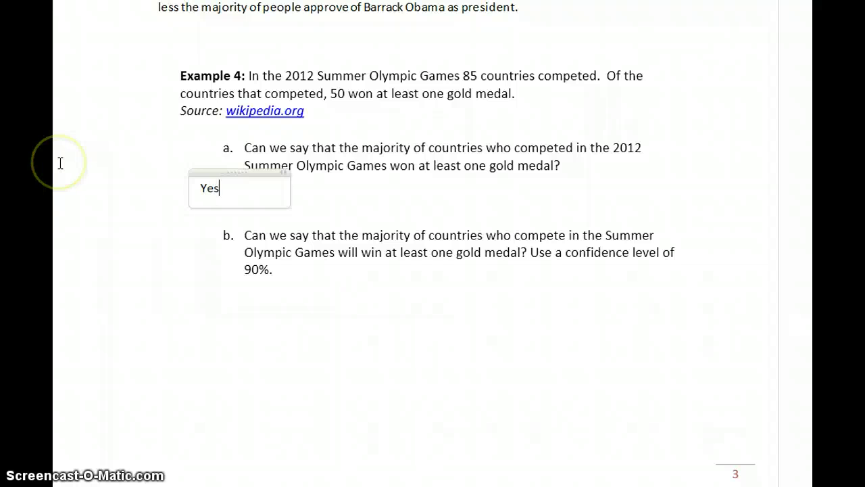
type(", because we have population")
key("BackSpace")
key("BackSpace")
key("BackSpace")
type("tion data.")
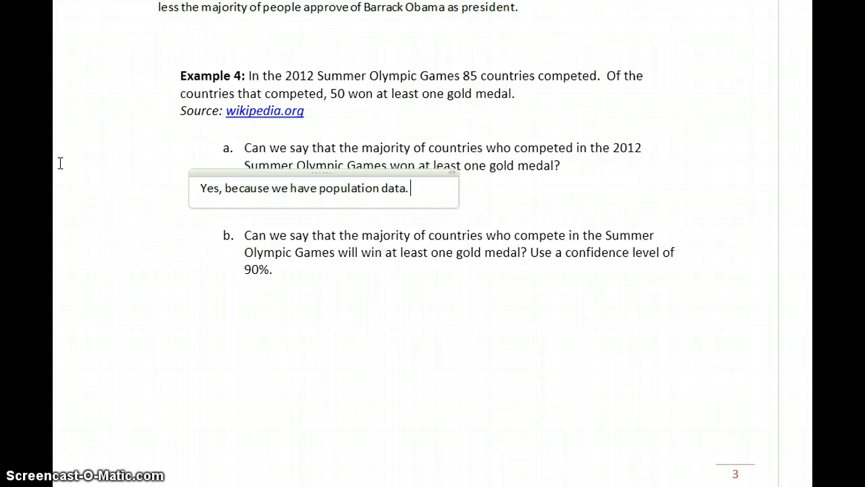
- Add the proportion calculation "50/85 = 0.5882" after the first sentence of the part a answer
type("50/")
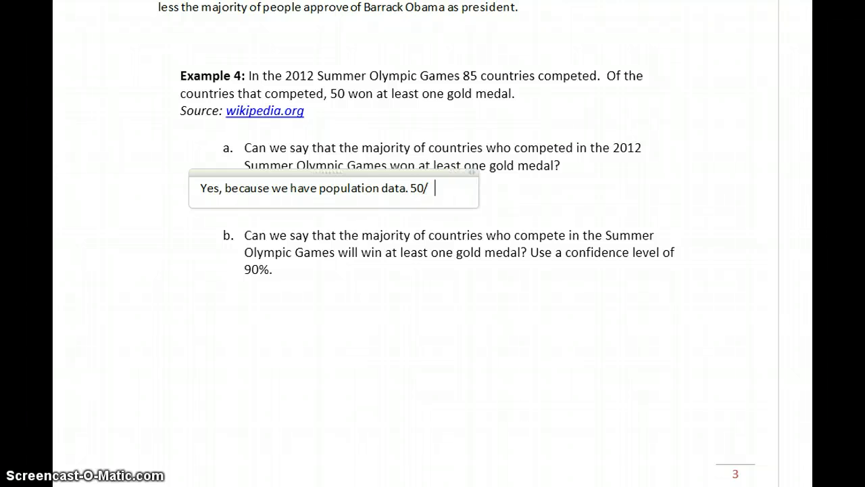
type("85 =")
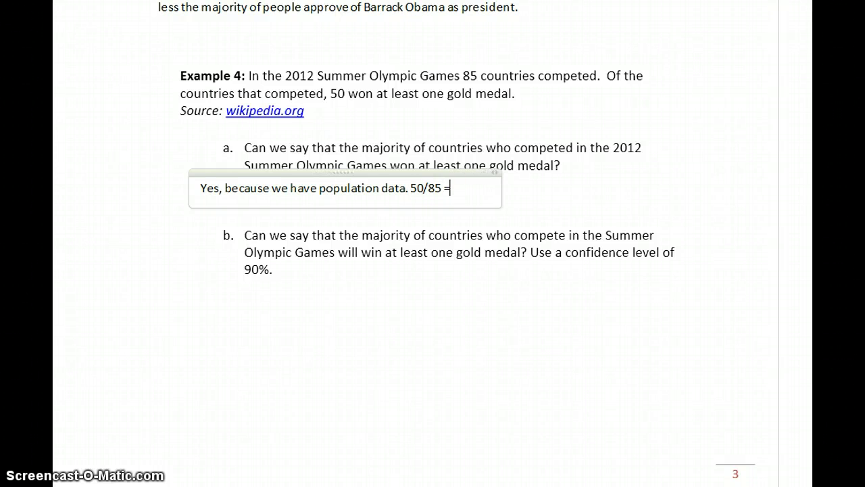
type(" 0.5882 0.5882")
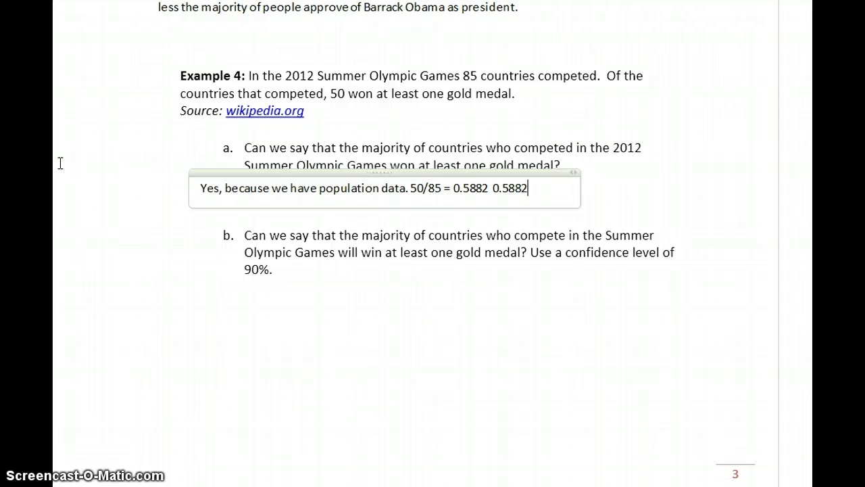
key("BackSpace")
key("BackSpace")
key("BackSpace")
key("BackSpace")
key("BackSpace")
key("BackSpace")
key("BackSpace")
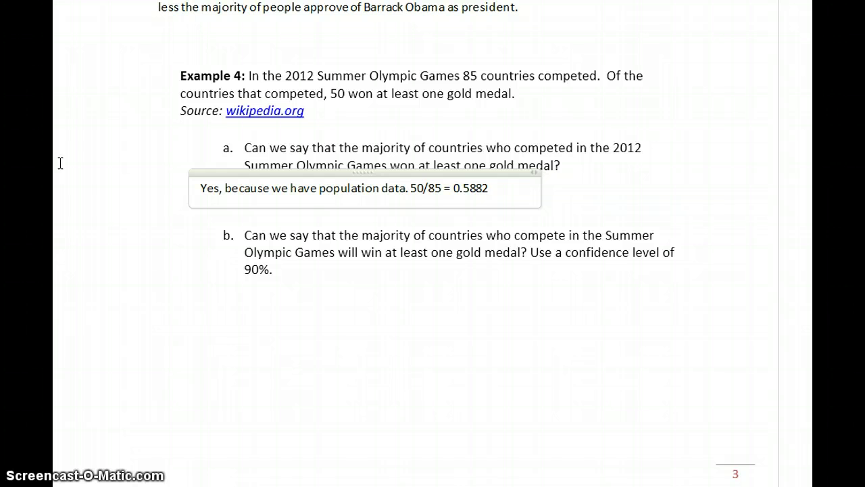
- Extend the part a answer with ", which is more than 50% so we have the majority of countries winning gold medals."
type(",  which is more than 50%")
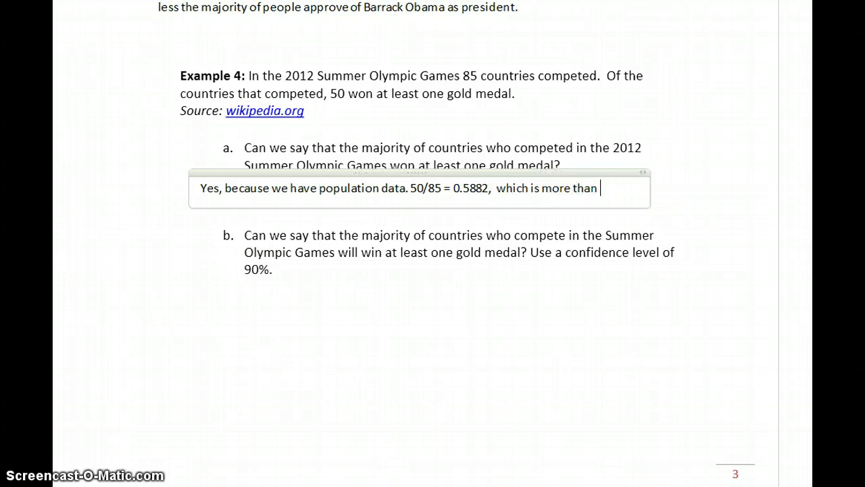
type("so")
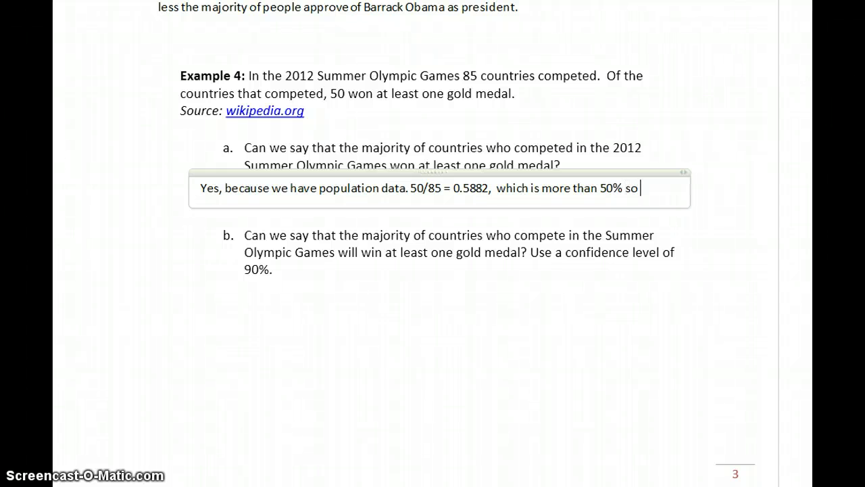
type(" we ")
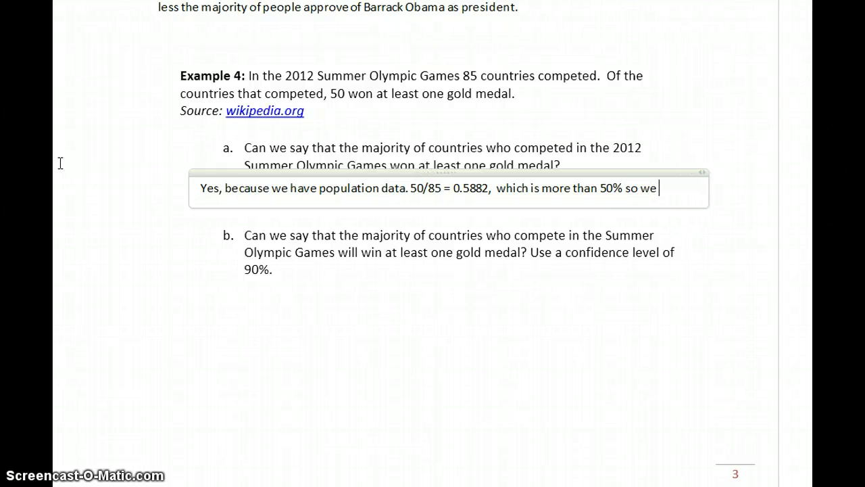
type("have the ")
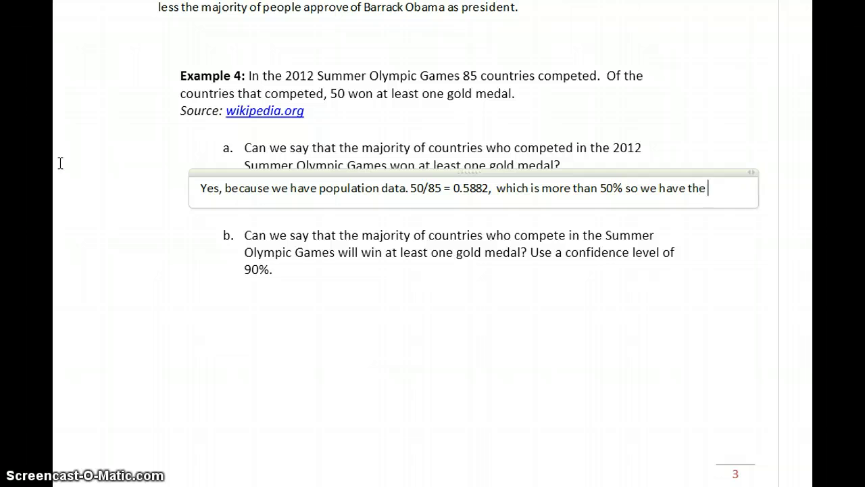
type("majority of countrie")
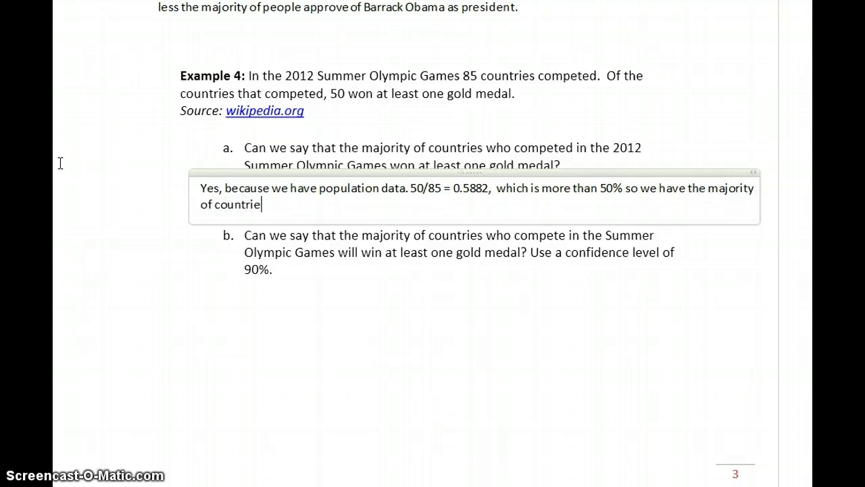
type("s winning gol")
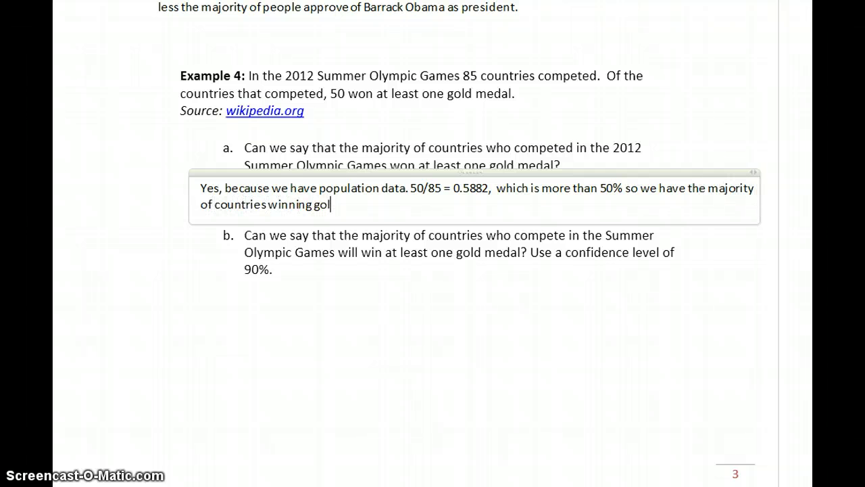
type("d medals.")
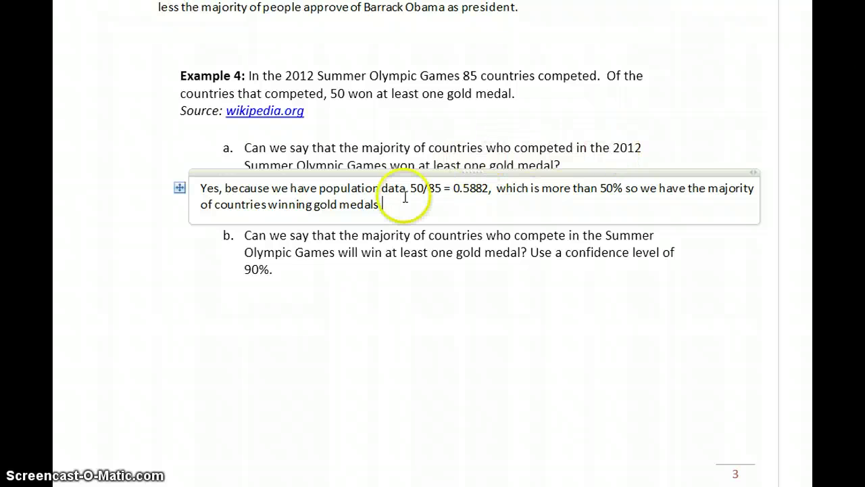
- Start the answer below part b with "Since 50 countries won at least one gold medal we have 10 or more successes."
left_click(194, 294)
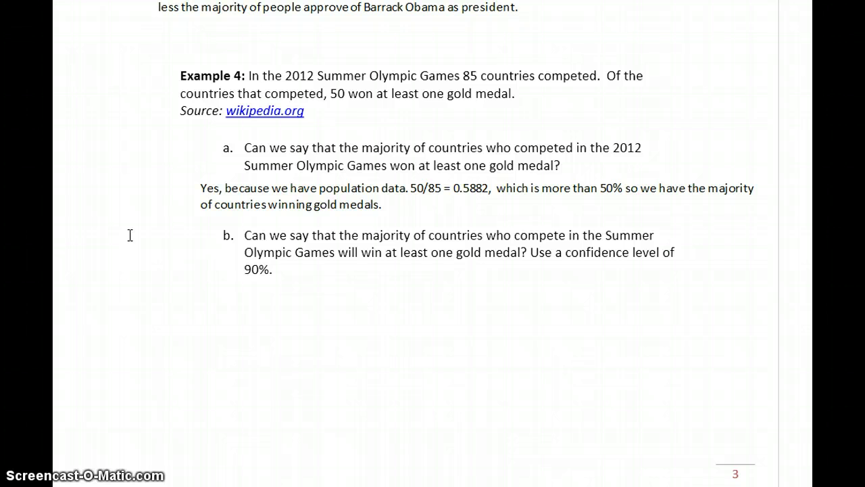
left_click(201, 294)
type("Sinc")
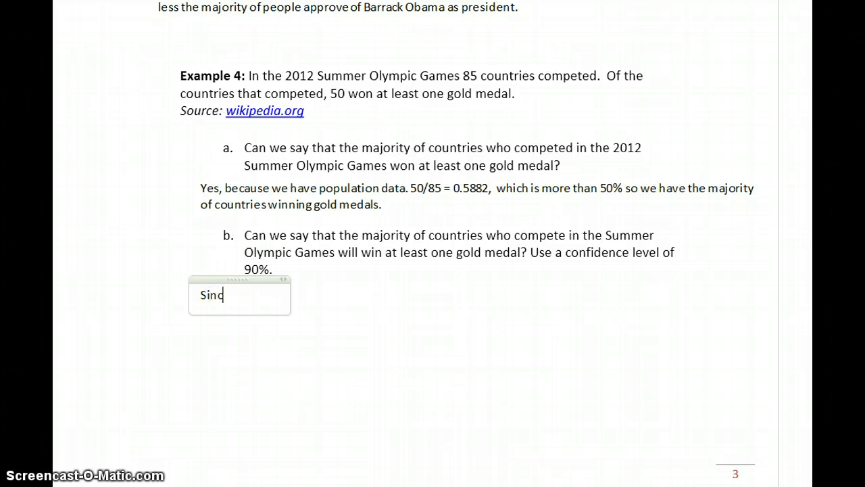
type("e 50 countrie")
type("s won ")
type("at least o")
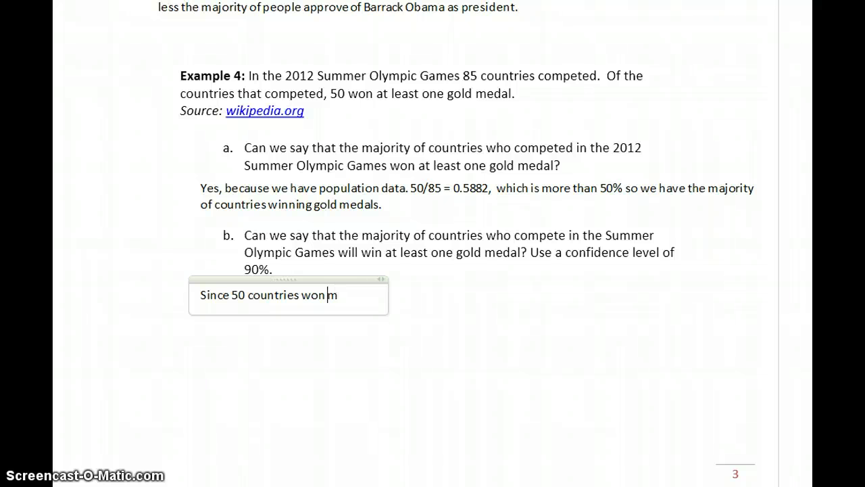
type("ne gol")
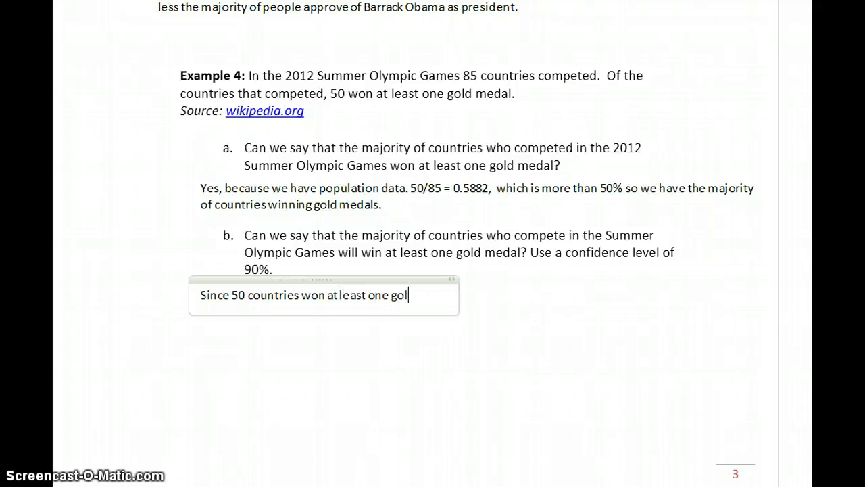
type("d medal we ")
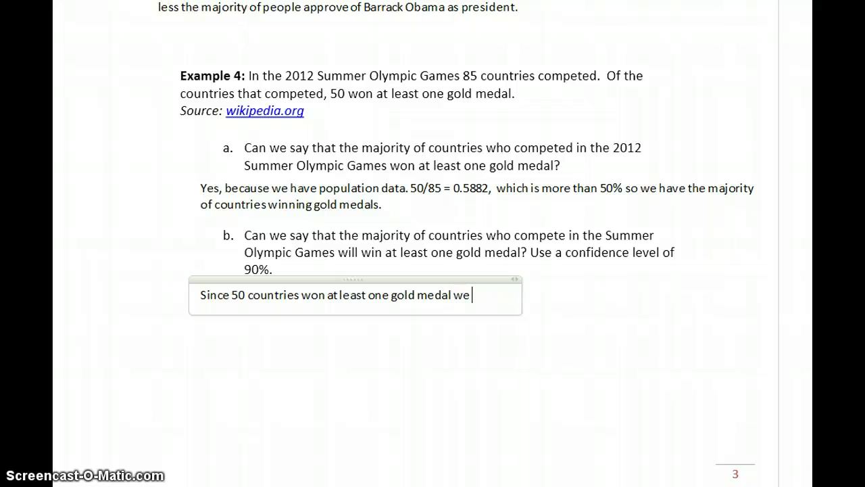
type("have 10 or")
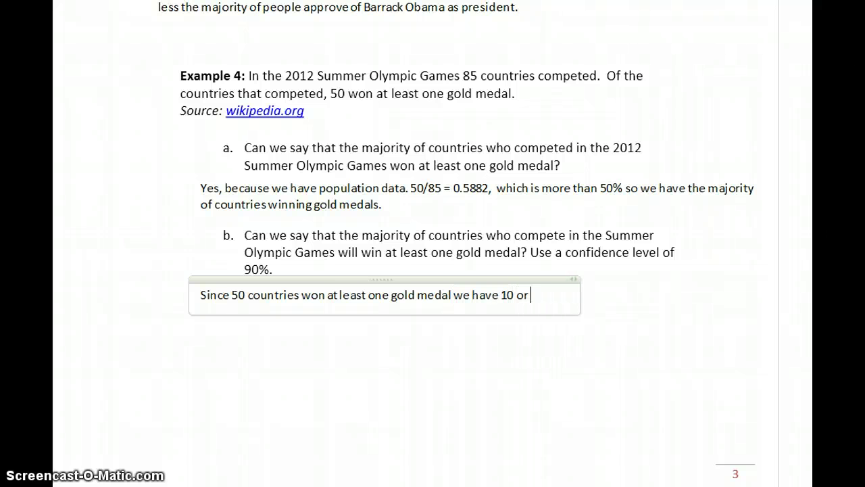
type(" more successes. Since")
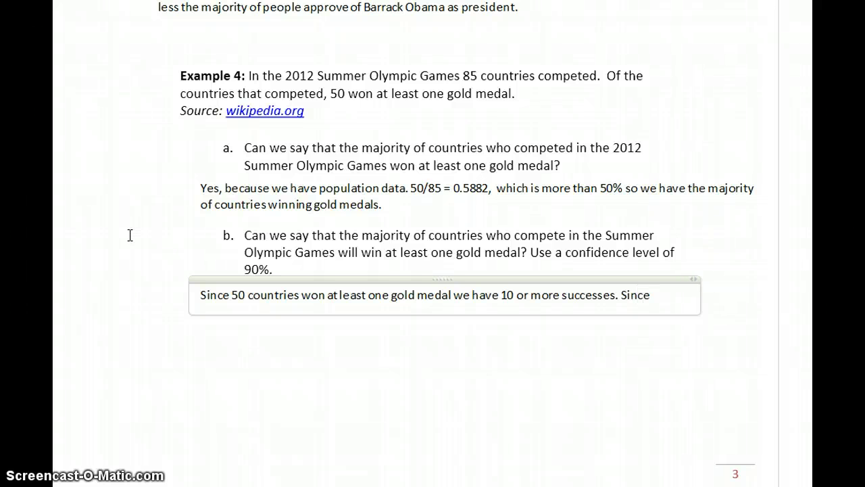
- Add to the part b answer "Since 85-50 = 35 did not win at least one gold medal we have 10 or more failures."
left_click(83, 428)
type("85-50")
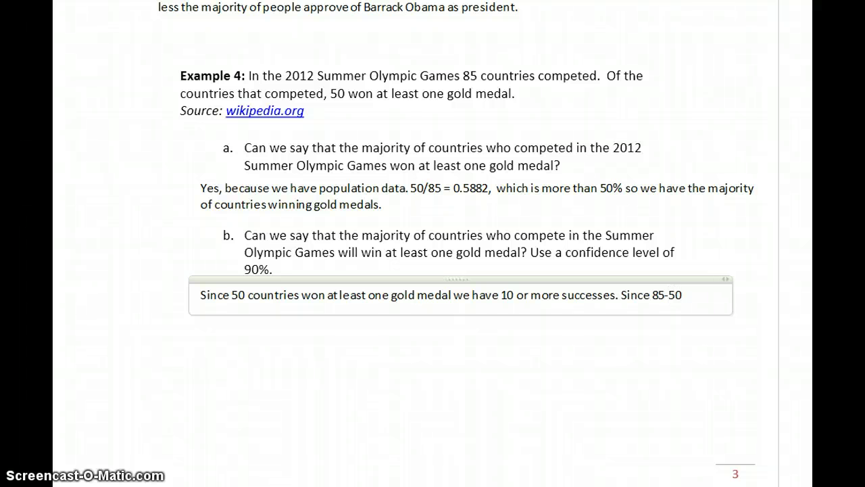
type(" = 35 ")
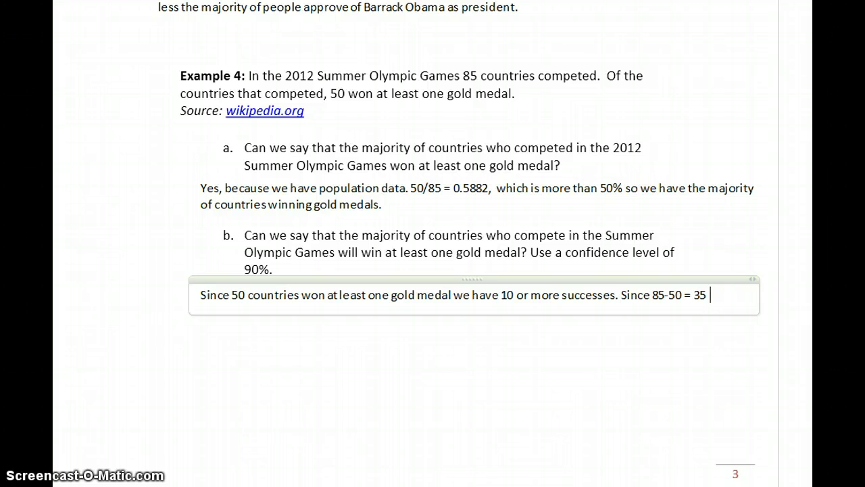
type("did not win")
type(" at least one gold")
type(" medal we have")
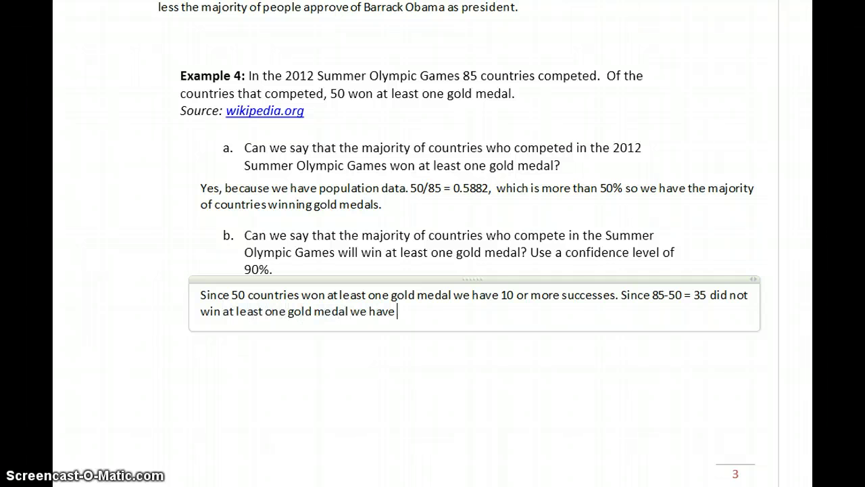
type(" 10 or more faiulres.")
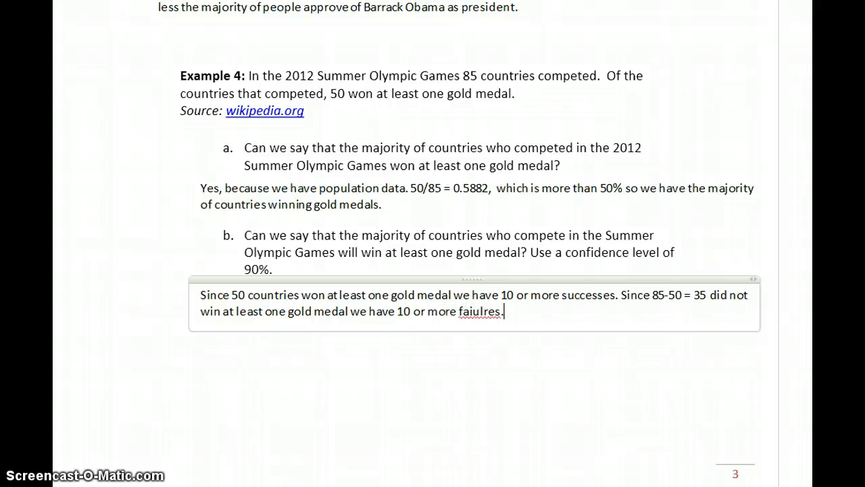
key("BackSpace")
key("BackSpace")
key("BackSpace")
key("BackSpace")
key("BackSpace")
key("BackSpace")
type("lures. Thus the con")
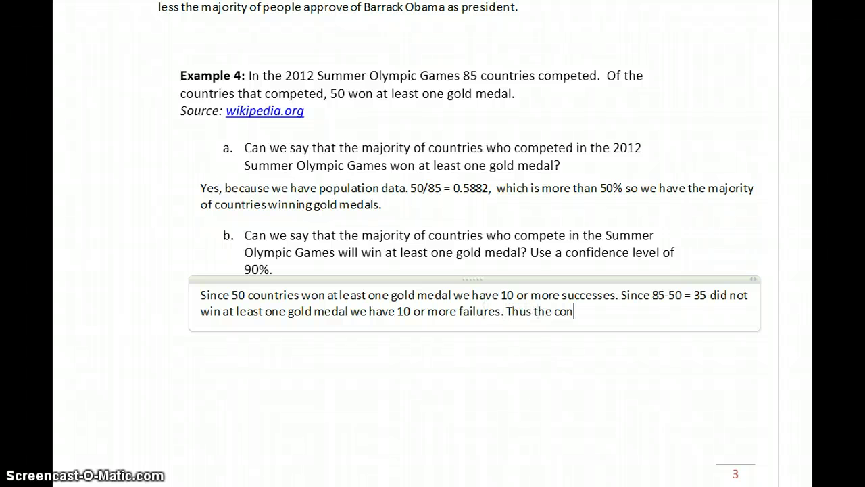
- Finish the part b paragraph with "Thus the conditions are met to estimate the population proportion."
type("ditions are met to")
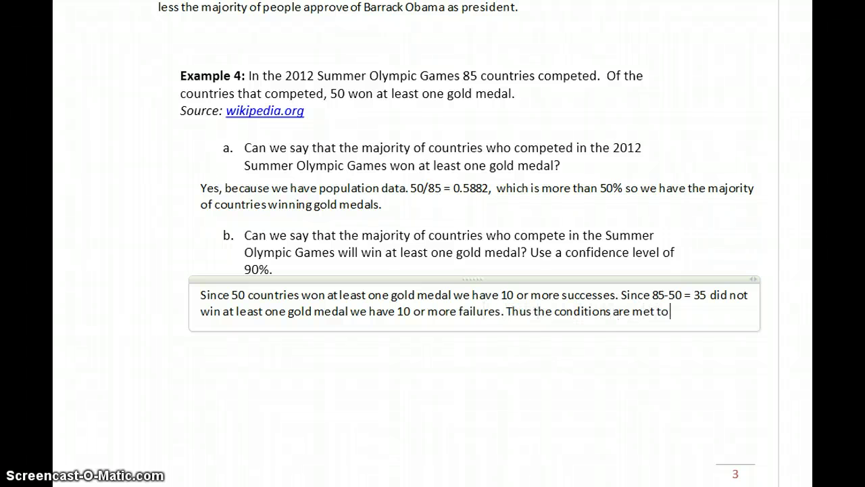
type(" estimate the population proportion")
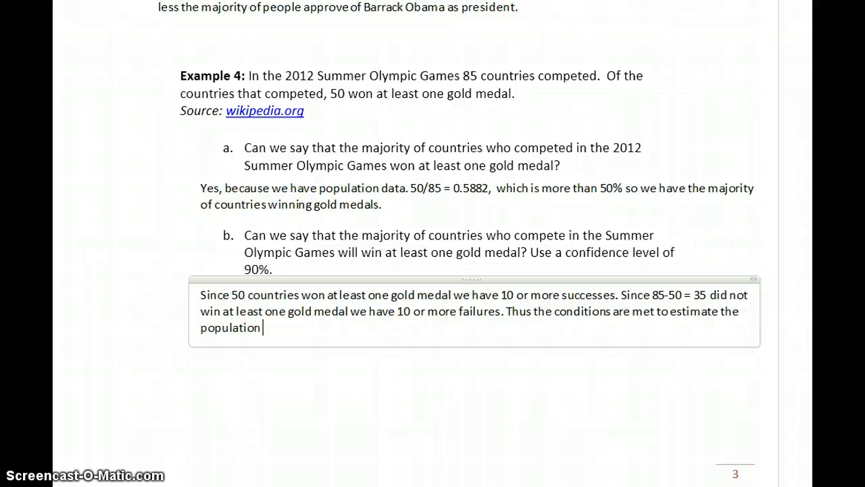
key("BackSpace")
key("BackSpace")
key("BackSpace")
type("ion.")
- Switch to StatCrunch and widen its window in both directions so the whole confidence interval results table fits
left_click(105, 473)
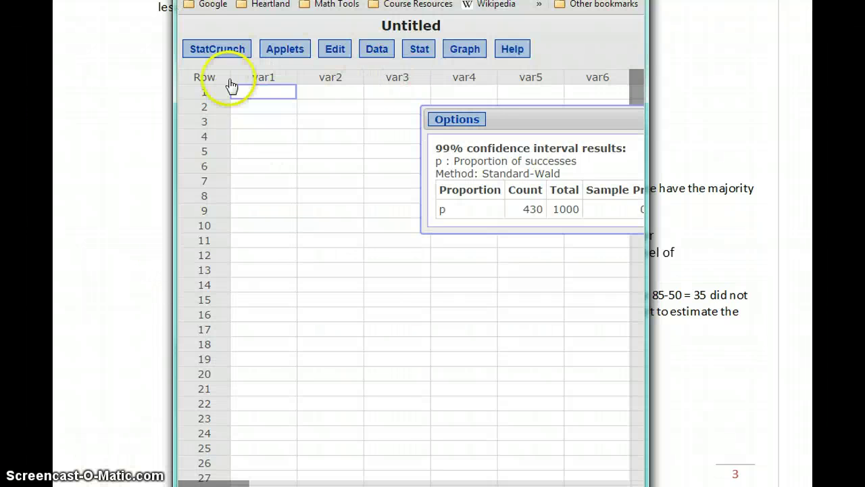
left_click_drag(173, 109, 54, 110)
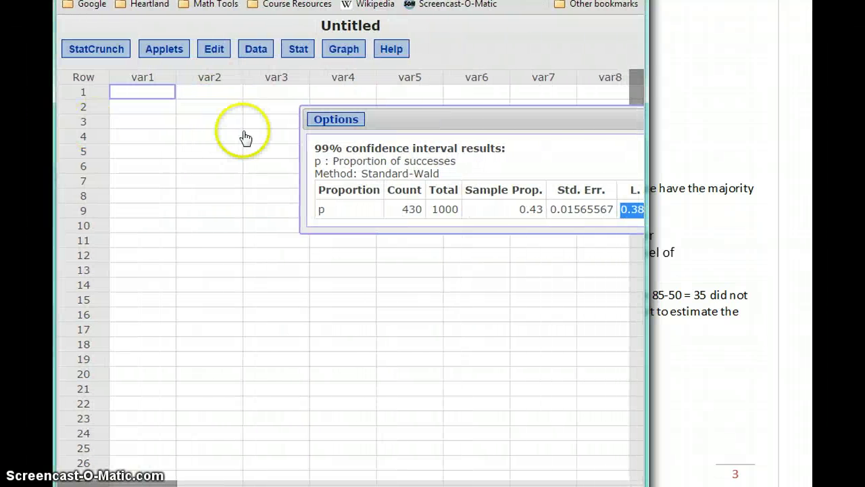
left_click_drag(648, 141, 812, 149)
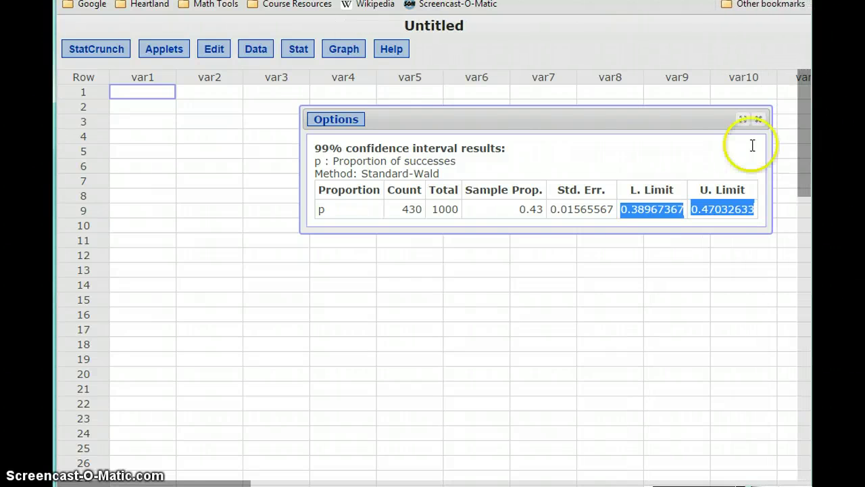
- Edit the existing one-sample proportion analysis to 50 successes, 85 observations and a confidence level of 0.9, and compute the interval
left_click(330, 120)
left_click(330, 136)
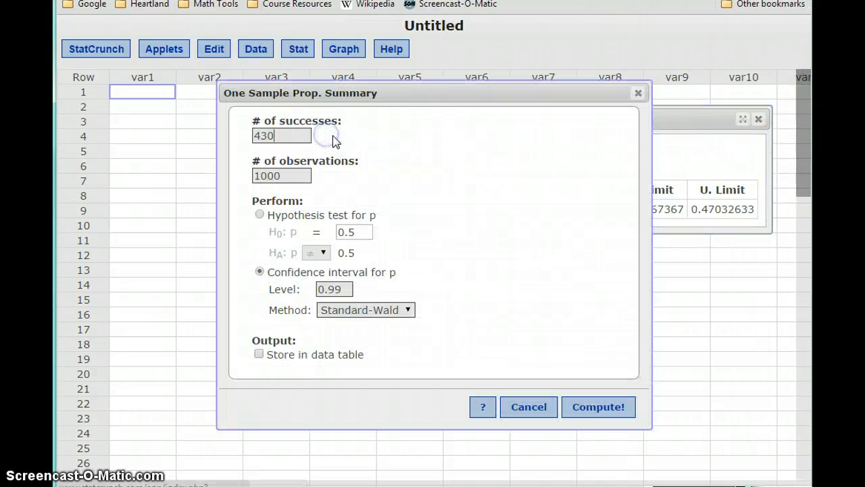
key("ctrl+a")
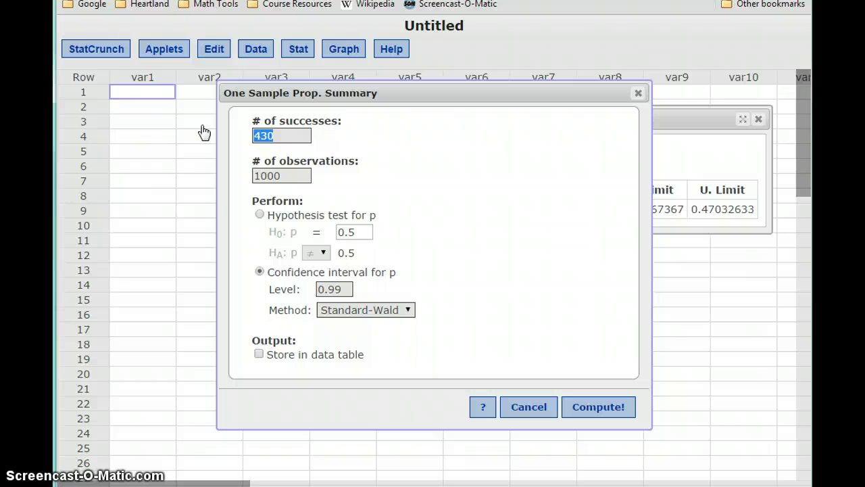
type("50")
key("Tab")
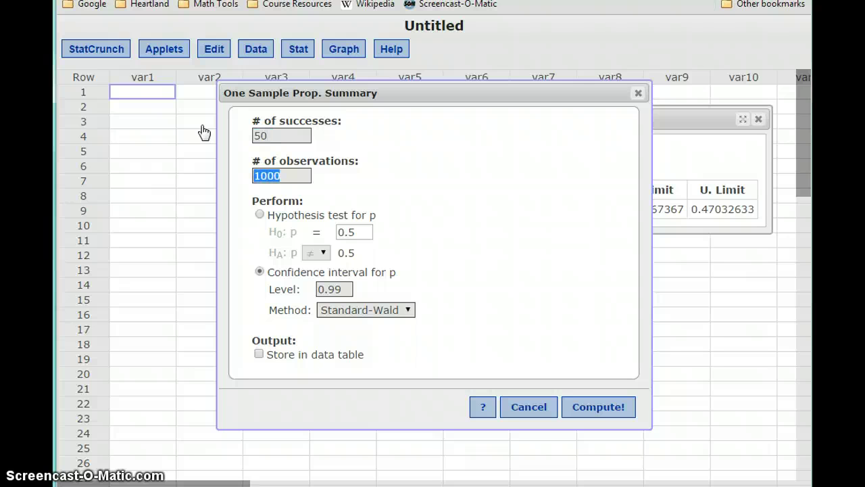
type("85")
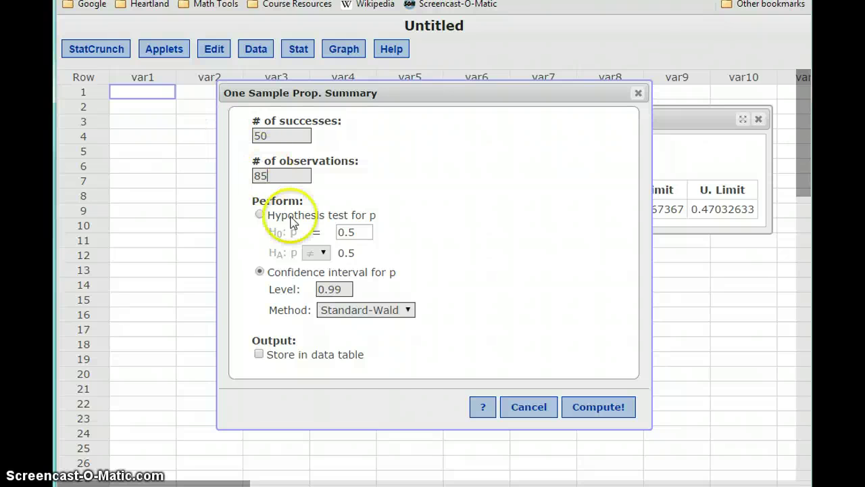
key("BackSpace")
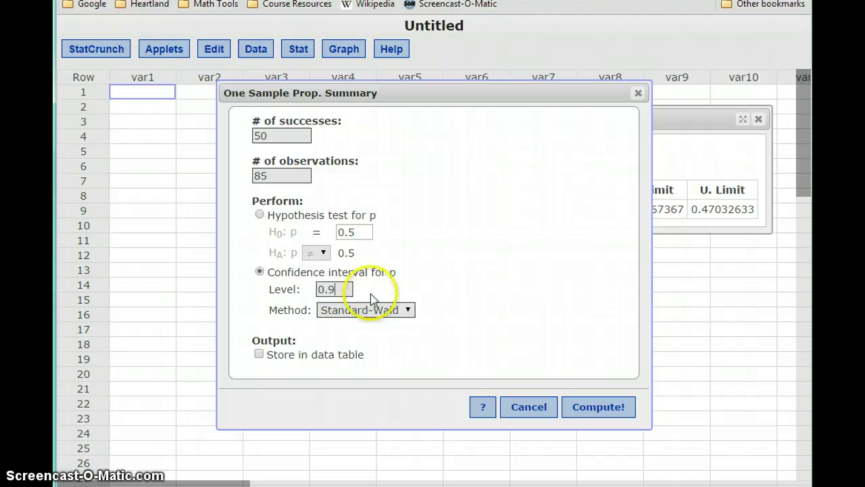
left_click(604, 408)
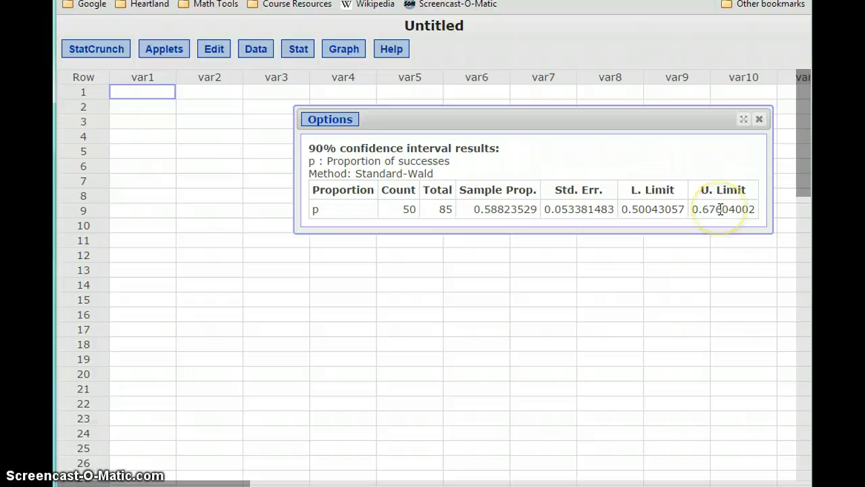
- Return to the notes page and start a new part b paragraph: "The 90% confidence interval estimate for the proportion of countries who will win"
key("alt+Tab")
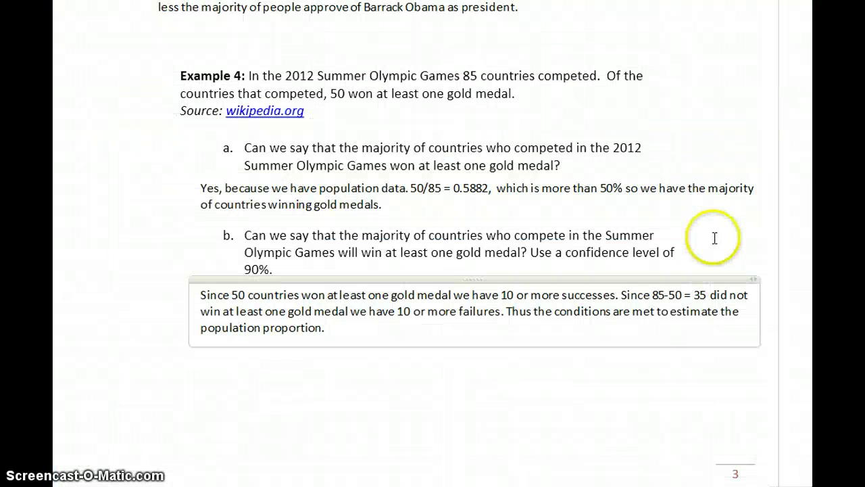
key("Return")
key("Return")
type("The 90")
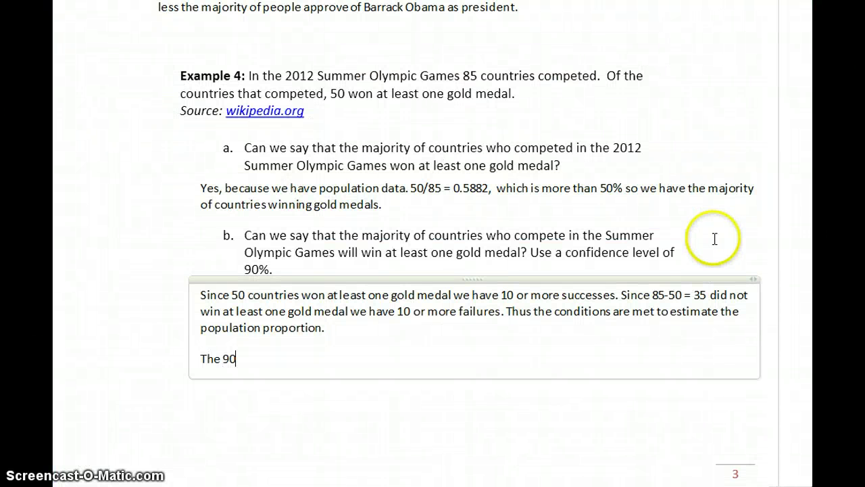
type("% confidenc")
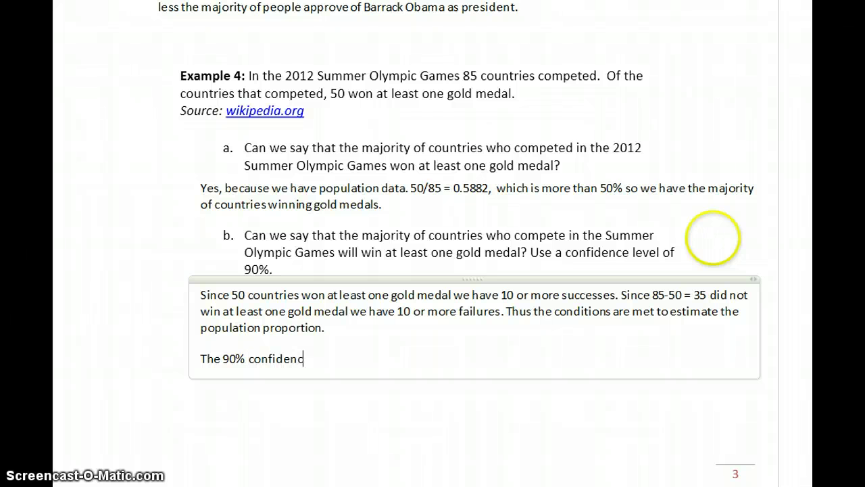
type("e interval est")
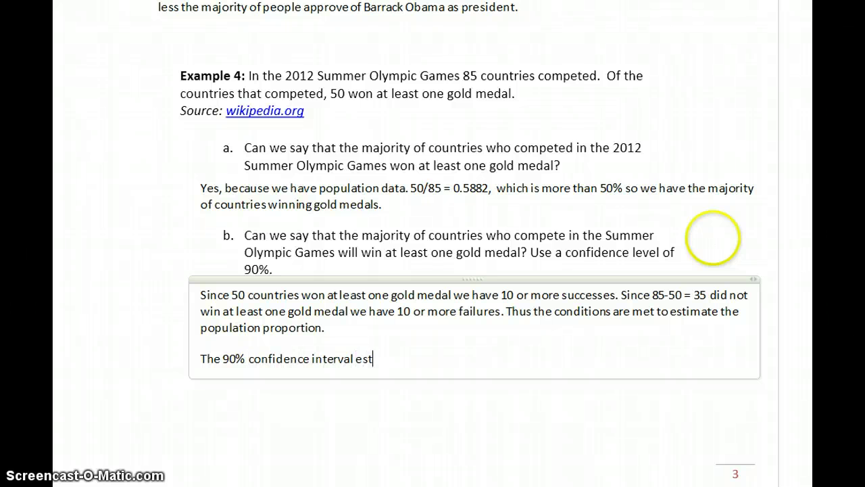
type("imate for the prop")
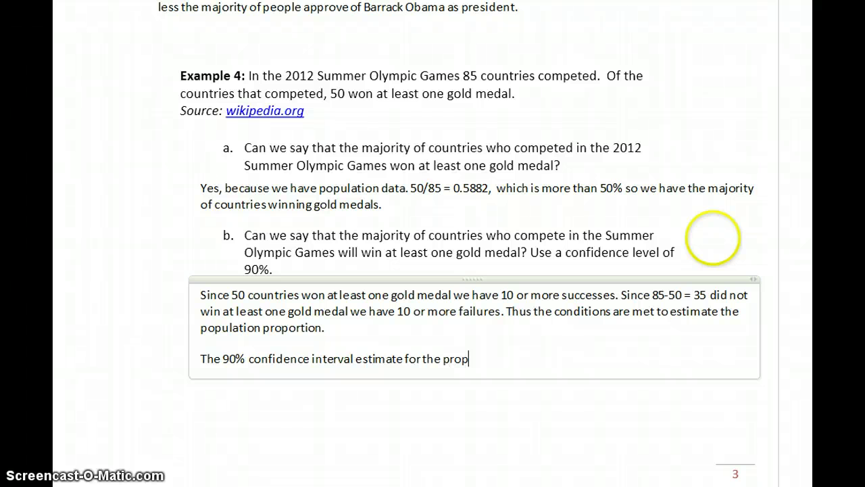
type("ortion of count")
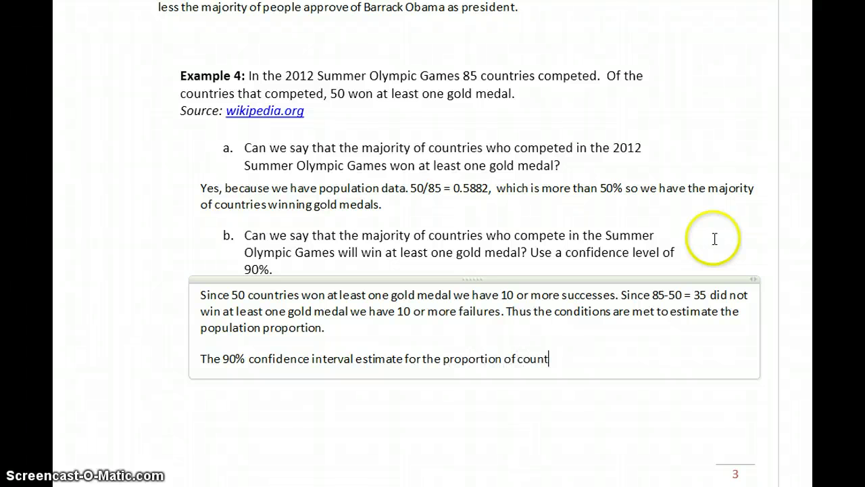
type("ries who will win ")
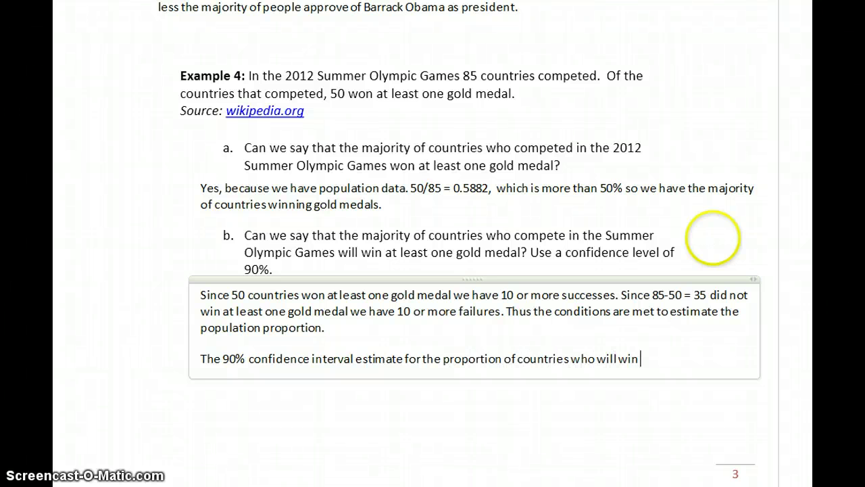
- Continue the part b sentence with "at least one gold medal in the summer Olympics is", capitalizing Olympics, and open the interval
type("at least one gold medal in t")
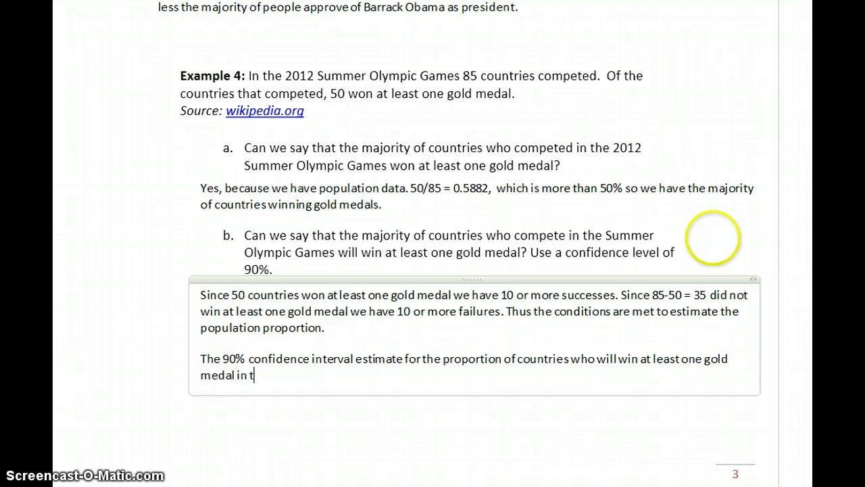
type("he summer olympi")
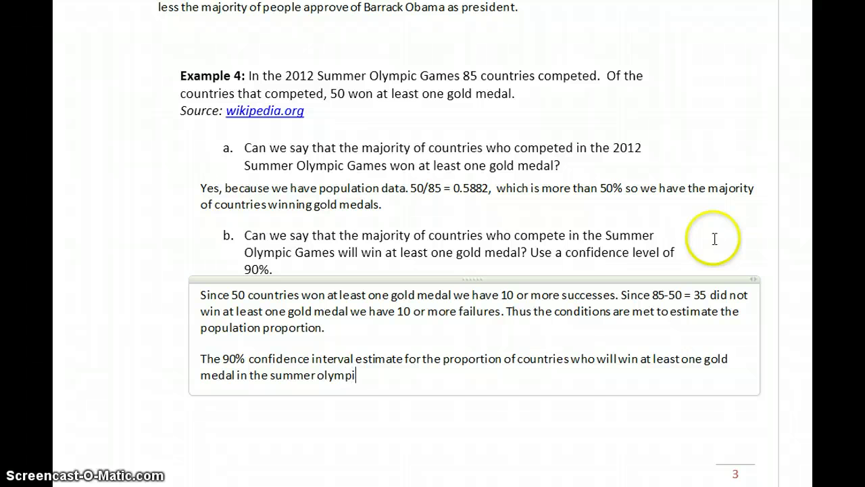
type("cs is")
key("BackSpace")
key("BackSpace")
key("BackSpace")
key("BackSpace")
key("BackSpace")
key("BackSpace")
key("BackSpace")
key("BackSpace")
key("BackSpace")
key("BackSpace")
key("BackSpace")
type("Olympics is (0")
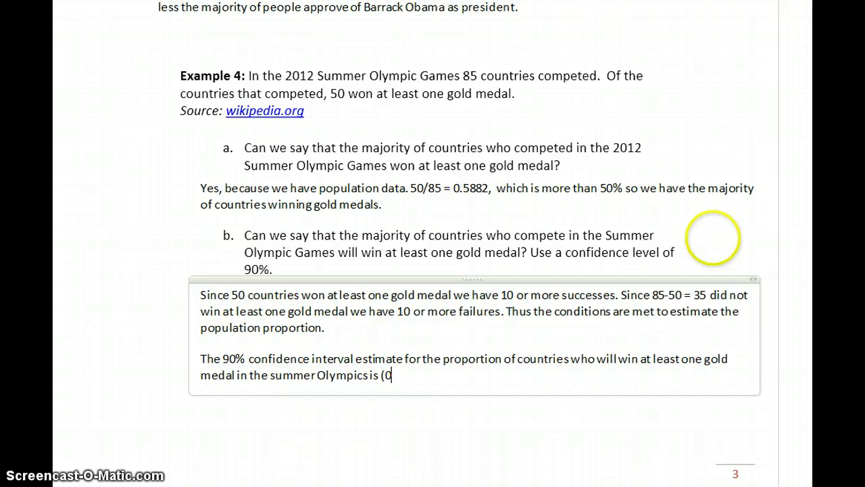
- Complete the confidence interval in the part b sentence as (0.5004, 0.6760)
type(".5004, 0.6750)")
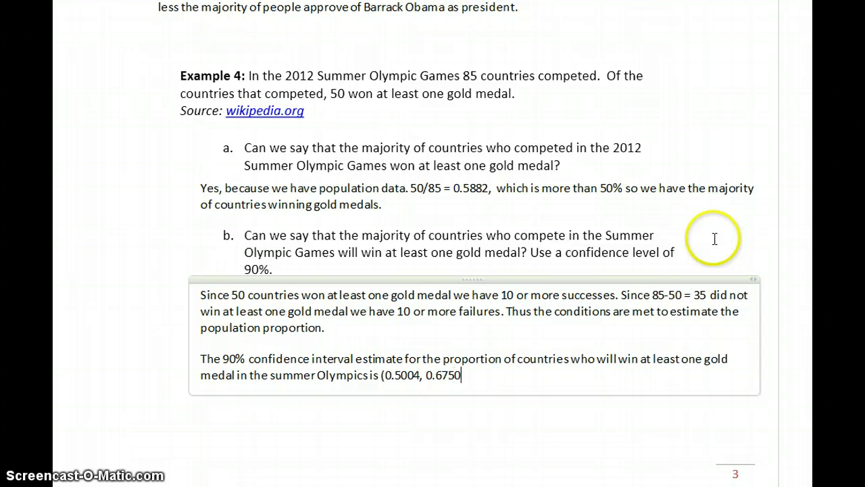
key("BackSpace")
key("BackSpace")
type("60).")
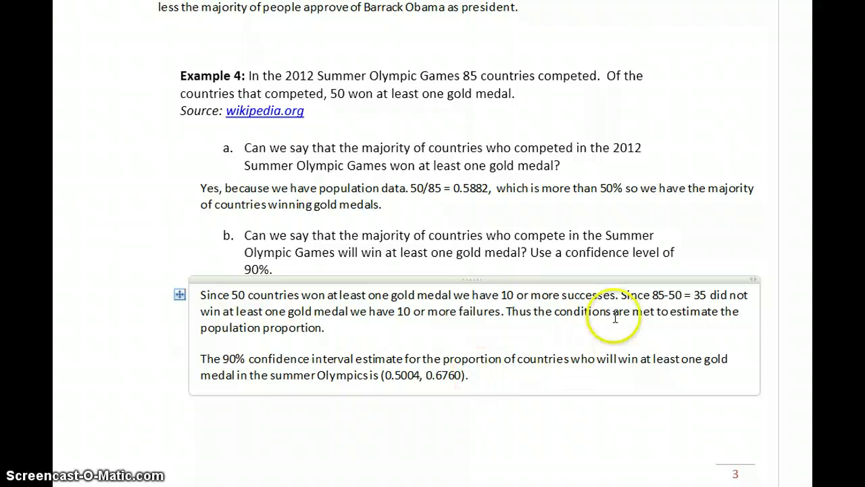
- Add to the part b paragraph "Since all values in our confidence interval are greater than 50% we can say that yes"
type("Si")
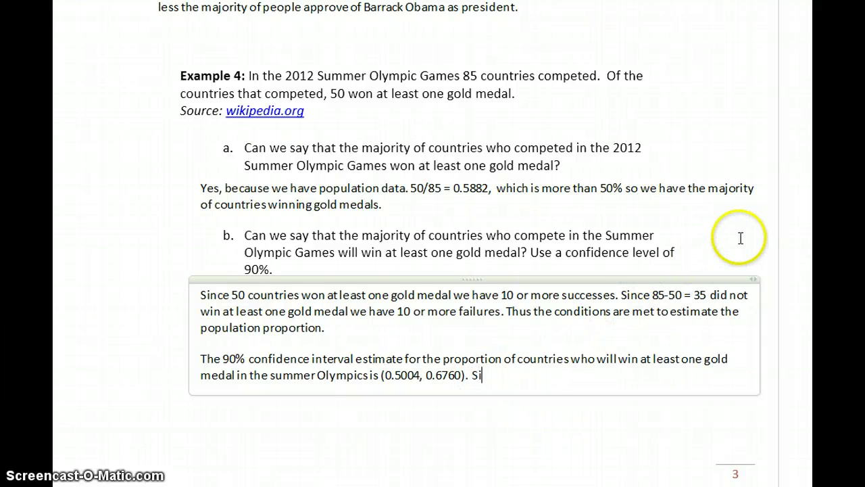
type("nce all values in our")
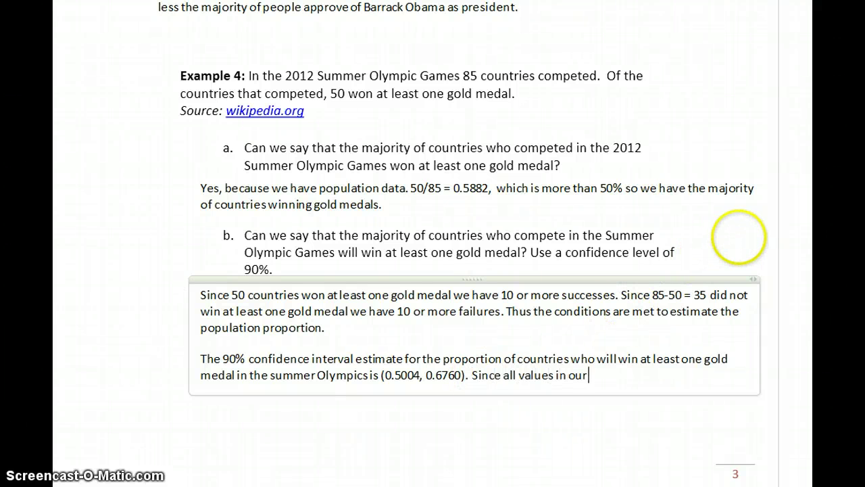
type(" confidence i")
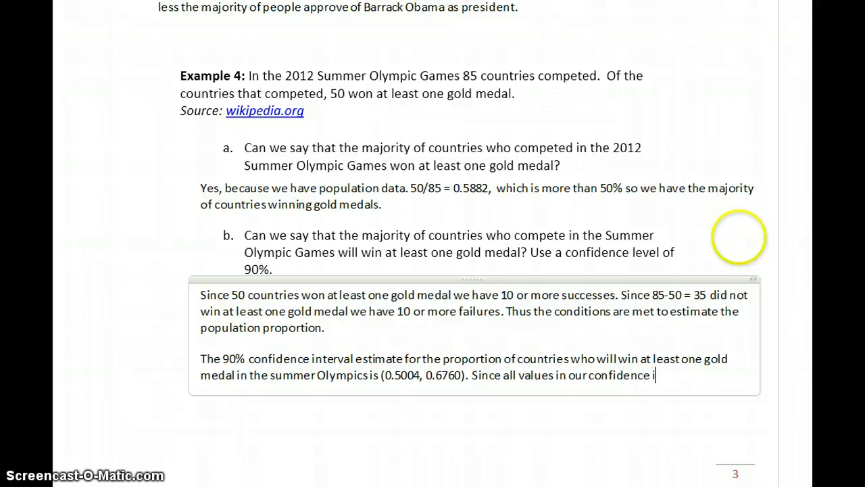
type("nterval are greater than 50% we can")
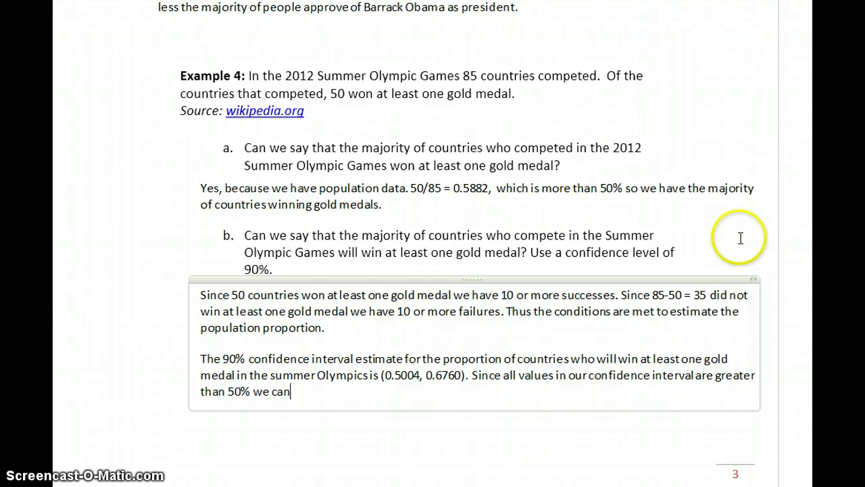
type(" say that yes")
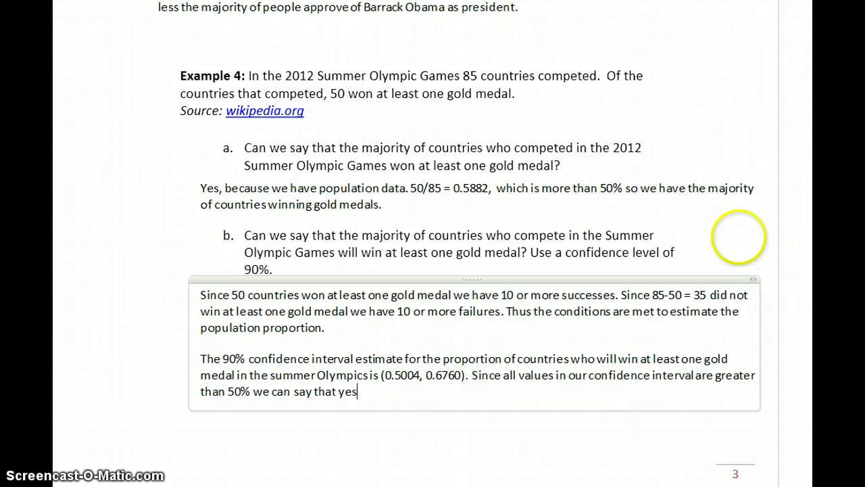
- Finish the conclusion with ", the majority of countries who complete will win at least one gold medal." and highlight the interval (0.5004, 0.6760)
type("the majority of countries wil")
type("l")
key("BackSpace")
key("BackSpace")
key("BackSpace")
type("ho complete will ")
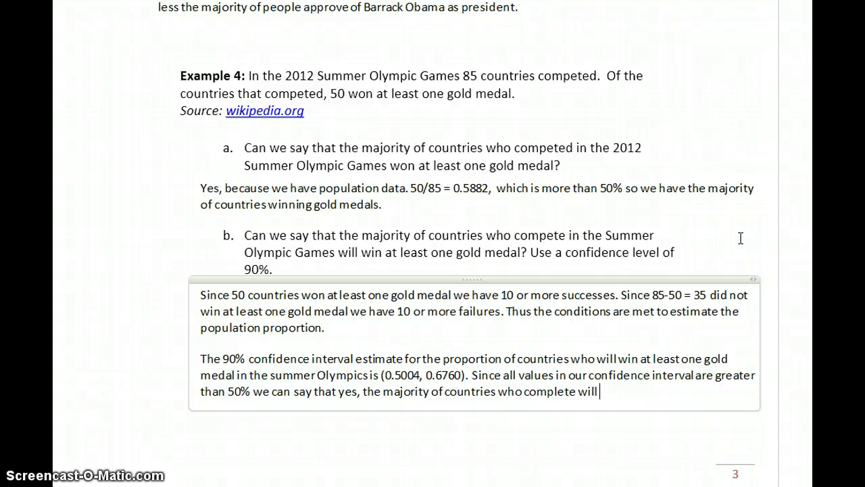
type("win at least one")
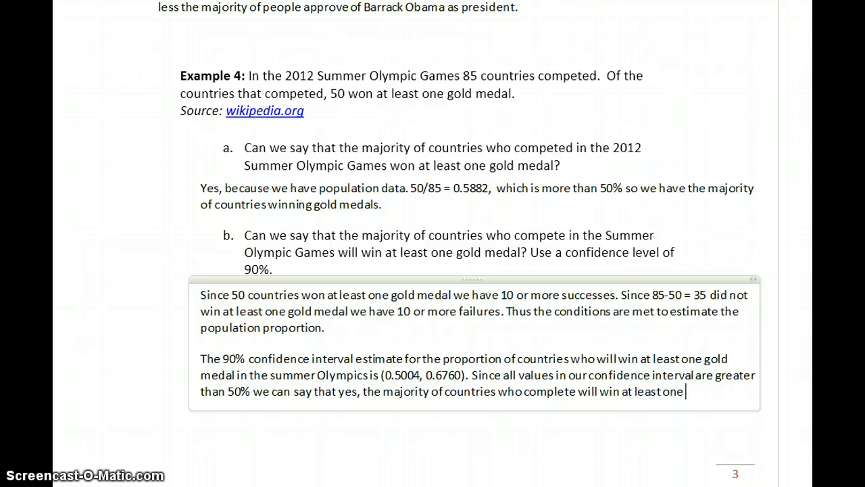
type(" gold medal.")
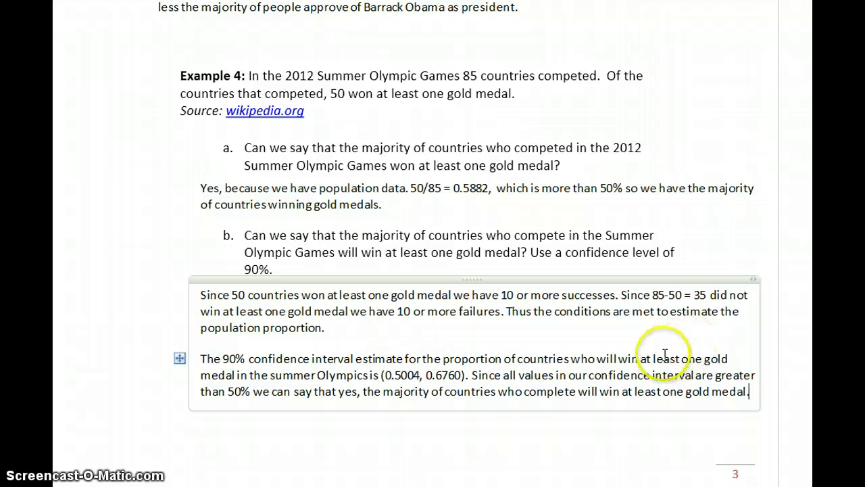
left_click(381, 375)
left_click_drag(399, 375, 469, 376)
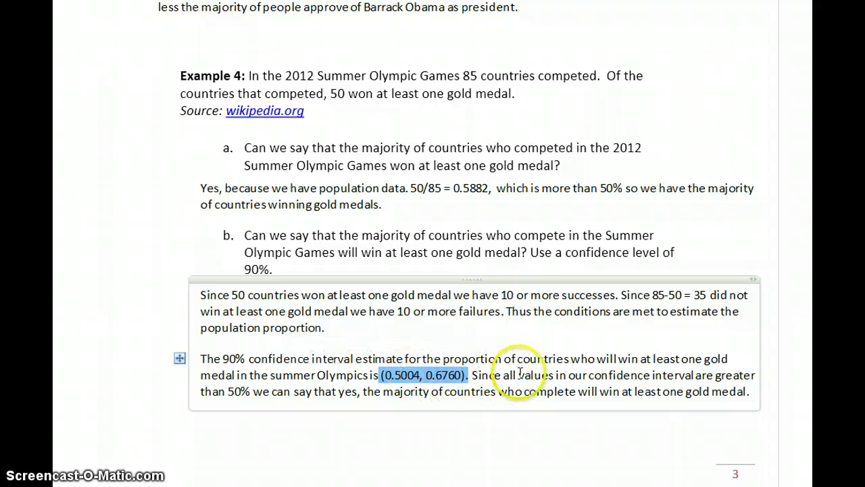
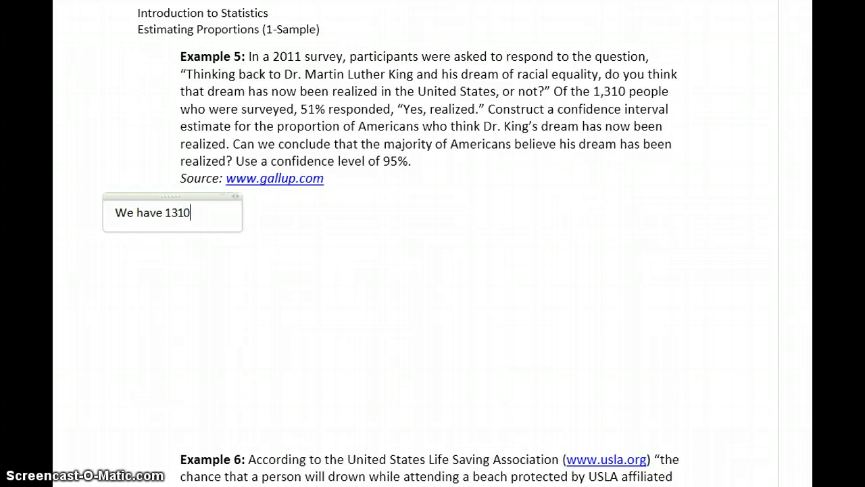
- Continue the Example 5 answer after "We have 1310" with "(0.51) which is approximately 668 people"
type("(0.51)")
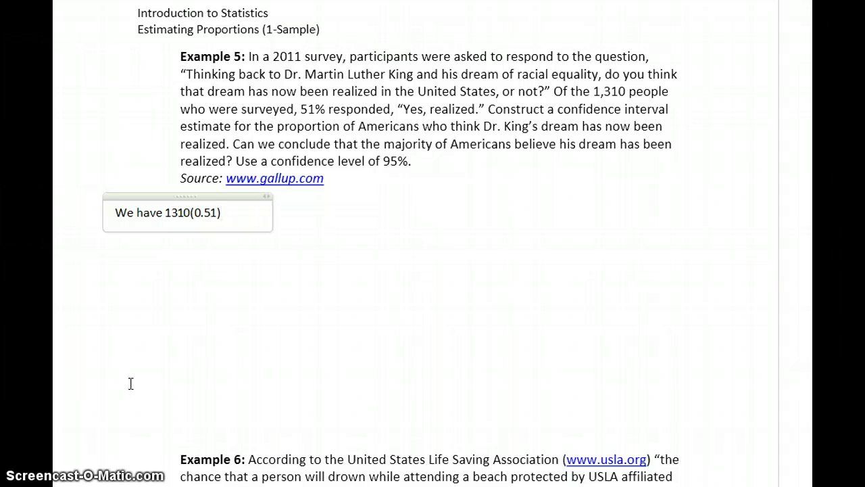
type(" whic")
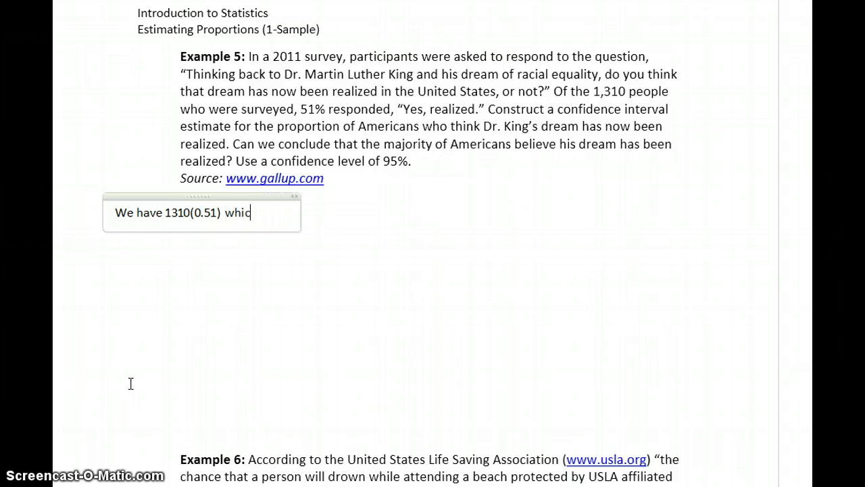
type("h is app")
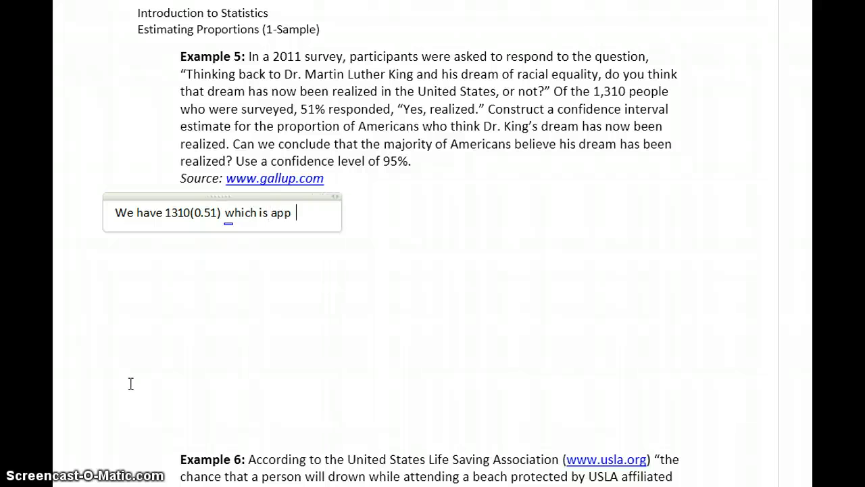
type("roximately ")
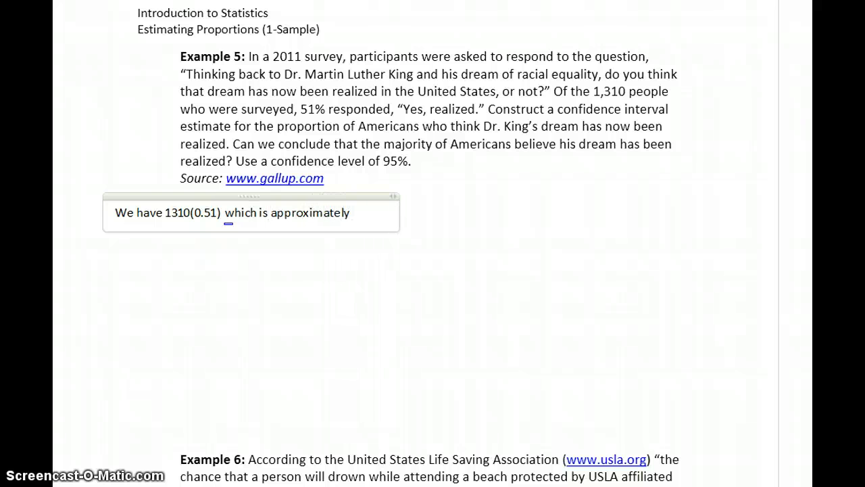
type("668")
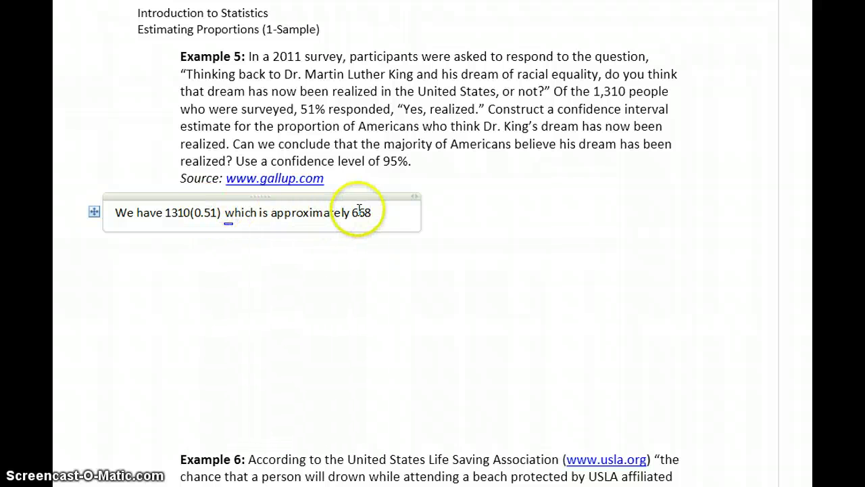
type("people")
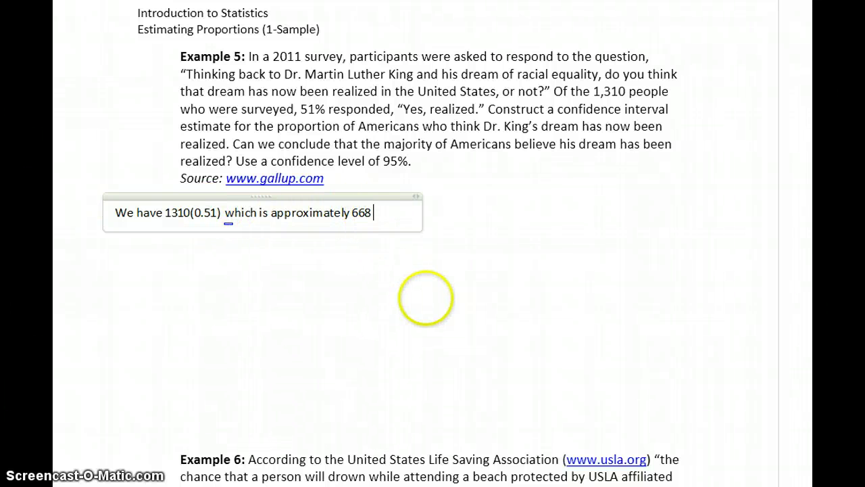
- Add ", which is larger than 10." to the Example 5 answer and begin the next sentence with "We have"
type(", which i")
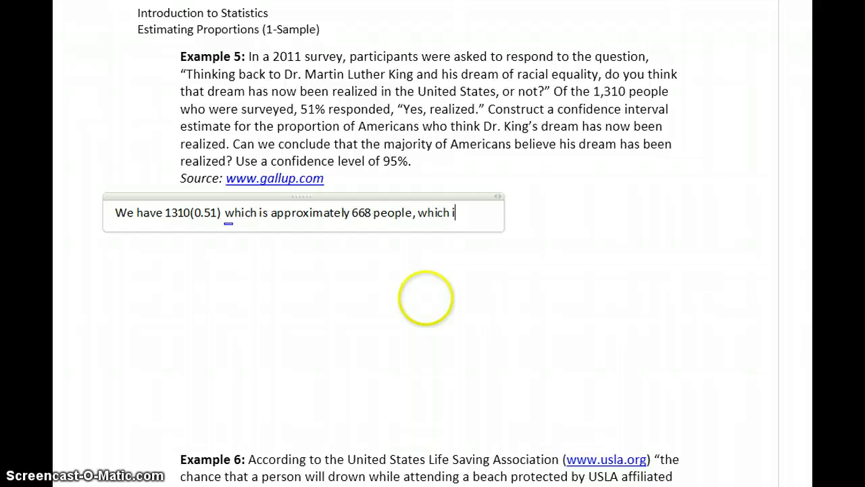
type("s lareger")
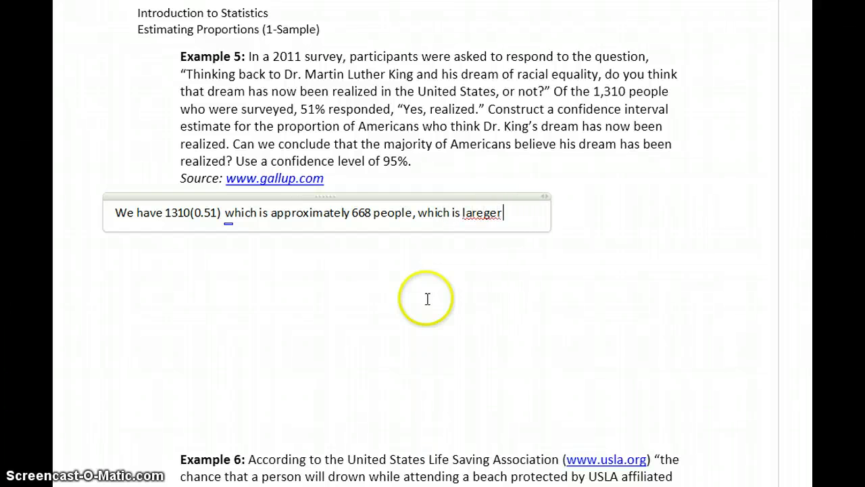
key("BackSpace")
key("BackSpace")
key("BackSpace")
key("BackSpace")
type("ger than ")
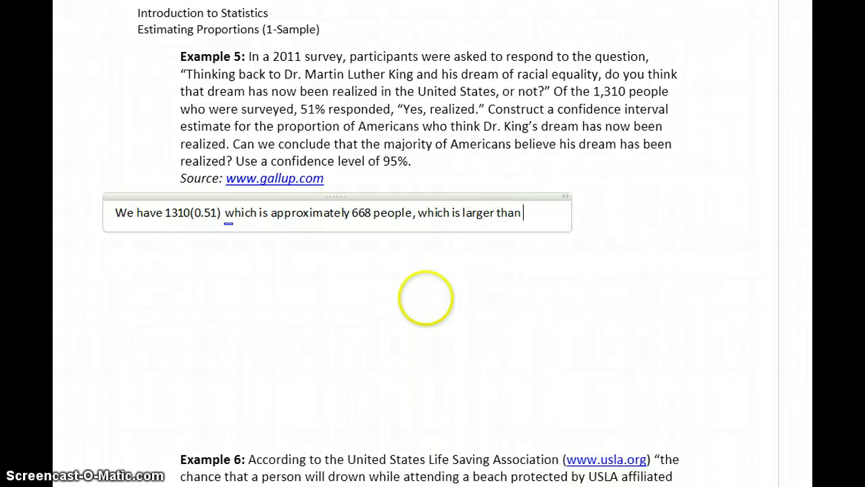
type("10. We have ")
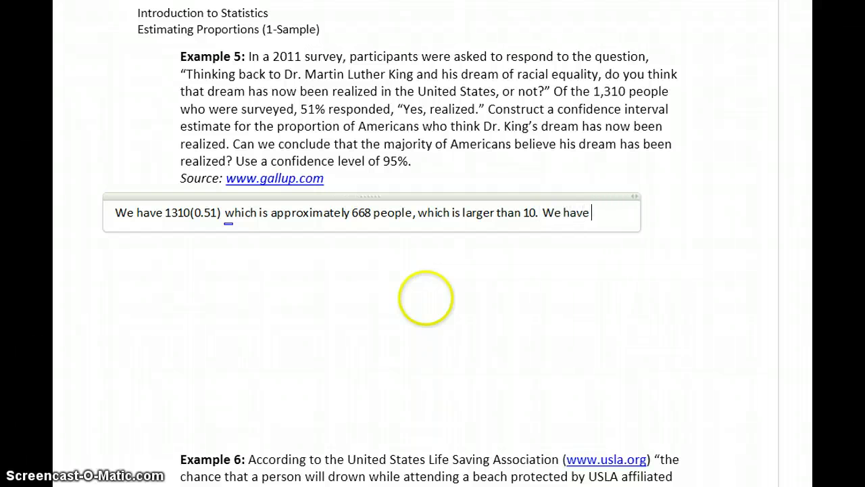
- Continue the Example 5 answer with "1310(1-0.51) which is approximately 642, which is larger than 10." and begin the next sentence with "So we have"
type("1310(")
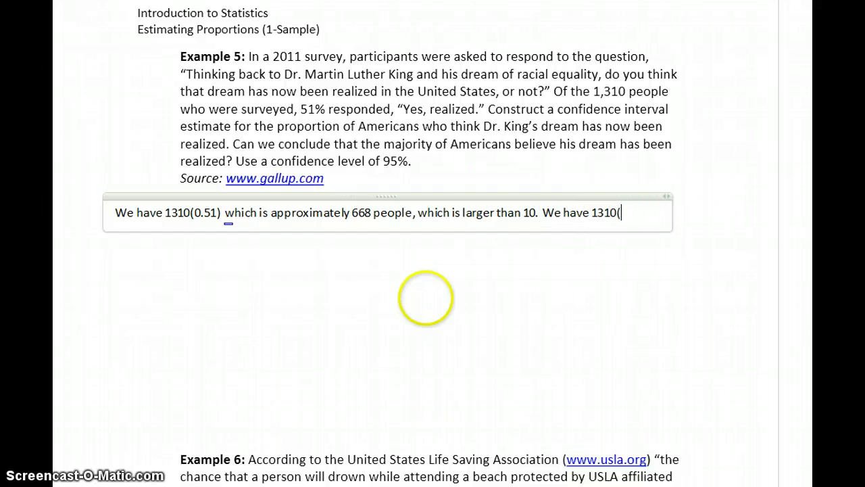
type("1-0.51)")
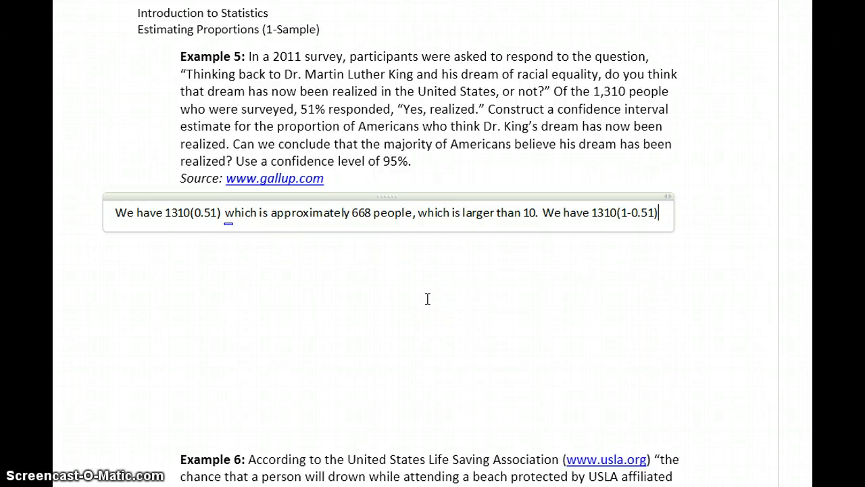
type(" which is approxim")
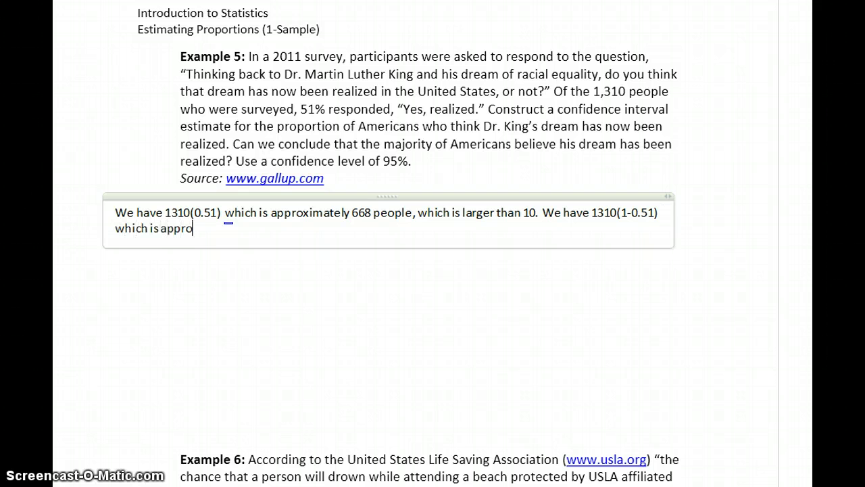
type("ately 642, whic")
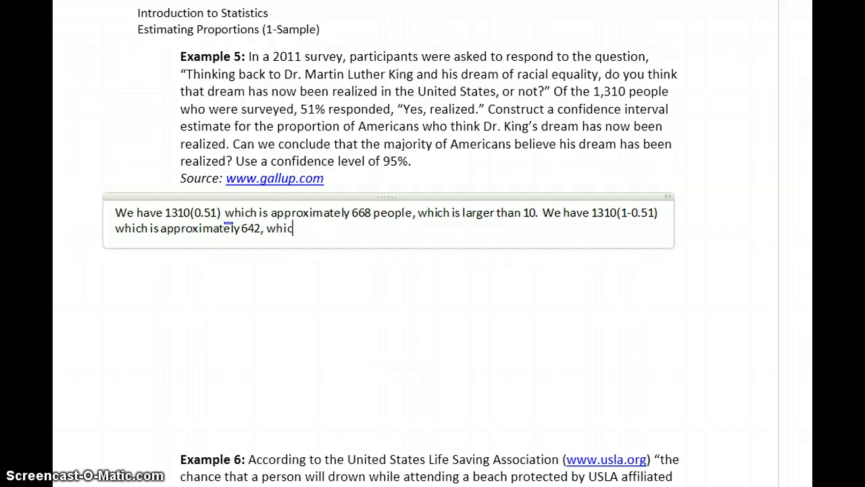
type("h is larger than")
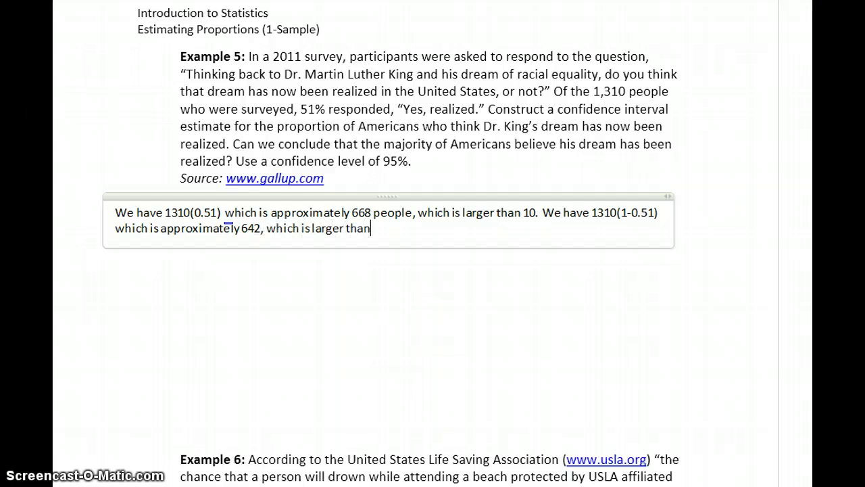
type(" 10. So we have ")
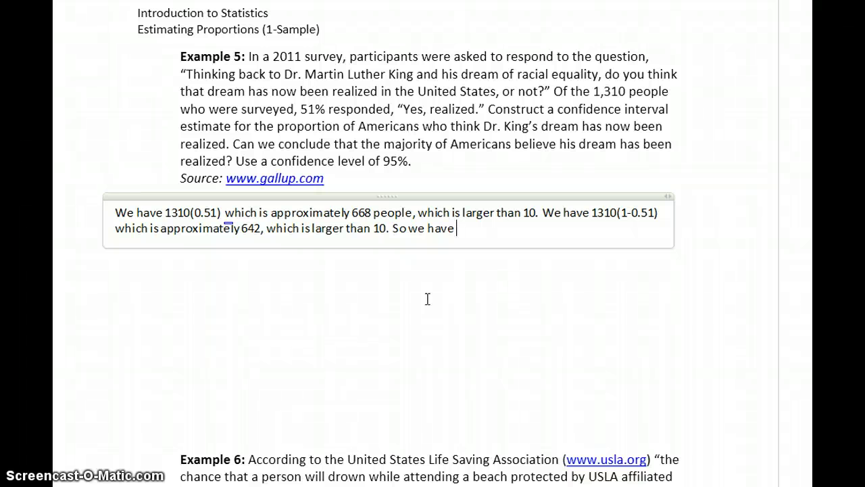
- Finish the sentence with "a large enough sample to generate 10 successes and 10 failures." and start a new paragraph after a blank line
type("a large enough sample")
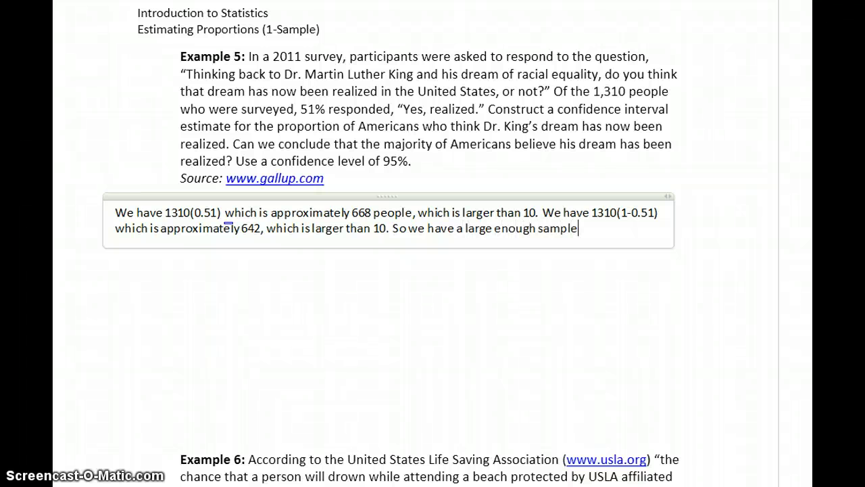
type(" to generate 10 s")
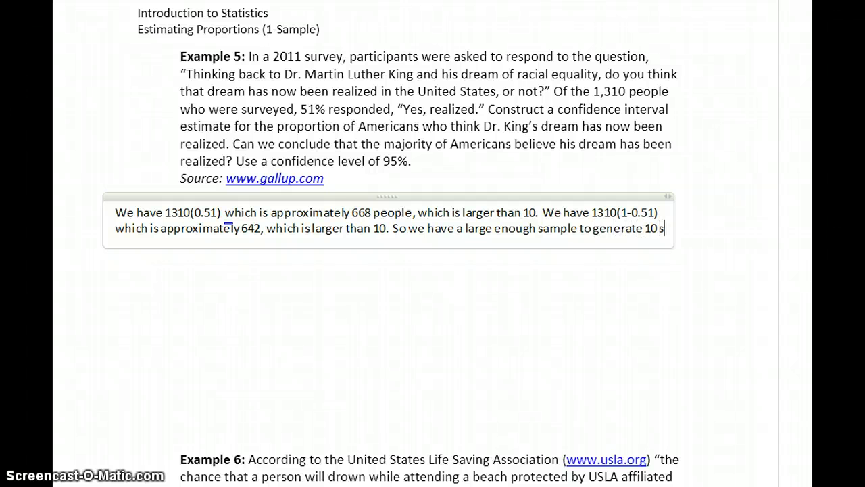
type("uccesses and 10 f")
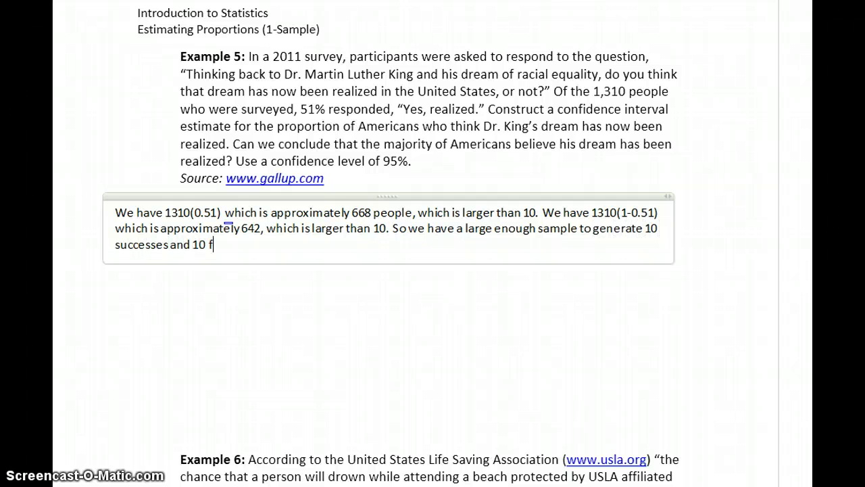
type("ailures.")
key("Return")
key("Return")
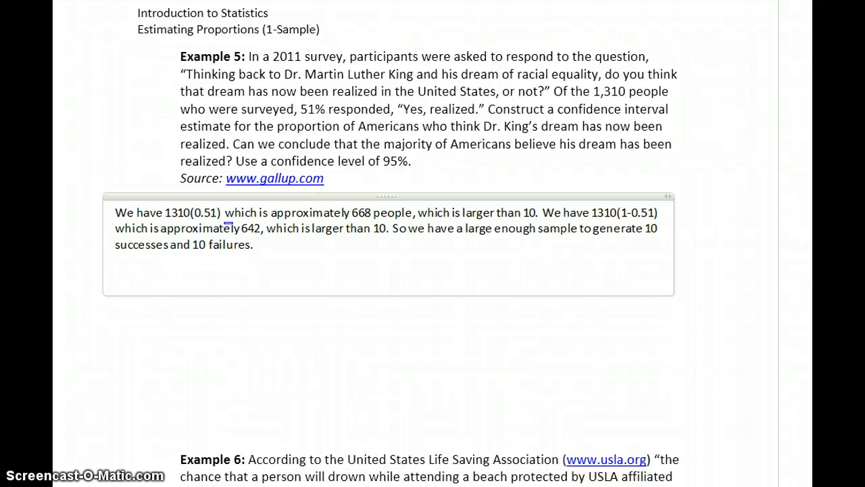
- Switch to StatCrunch, reopen the settings of the one-sample proportion result and set the number of successes to 668
key("alt+Tab")
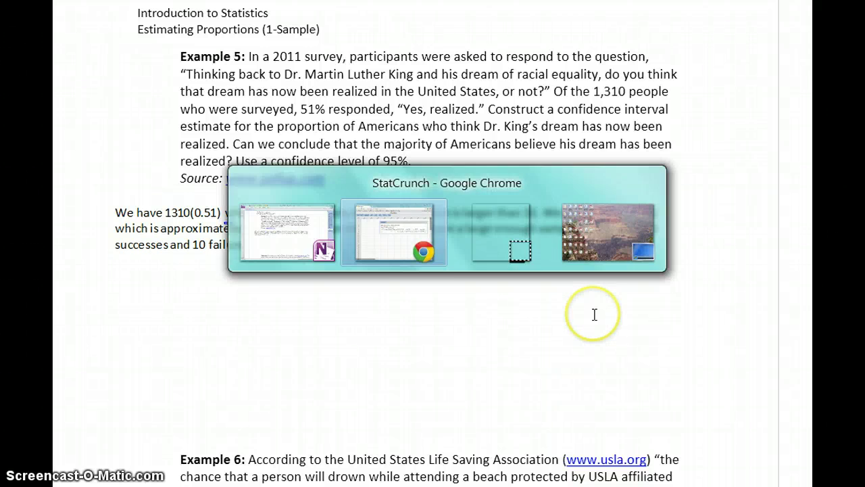
left_click(336, 121)
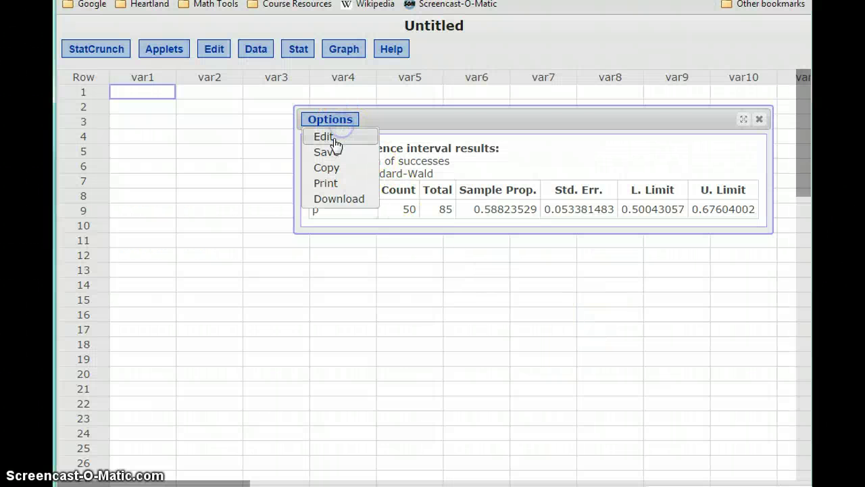
left_click(332, 137)
left_click(292, 138)
key("BackSpace")
key("BackSpace")
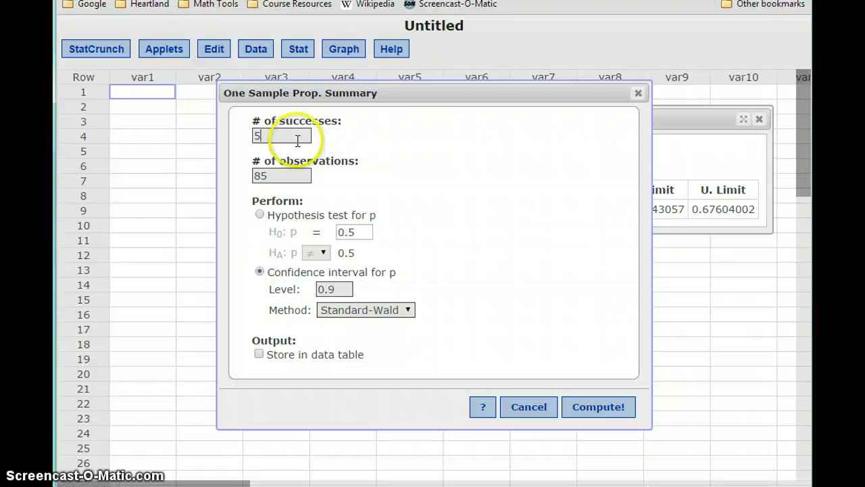
type("668")
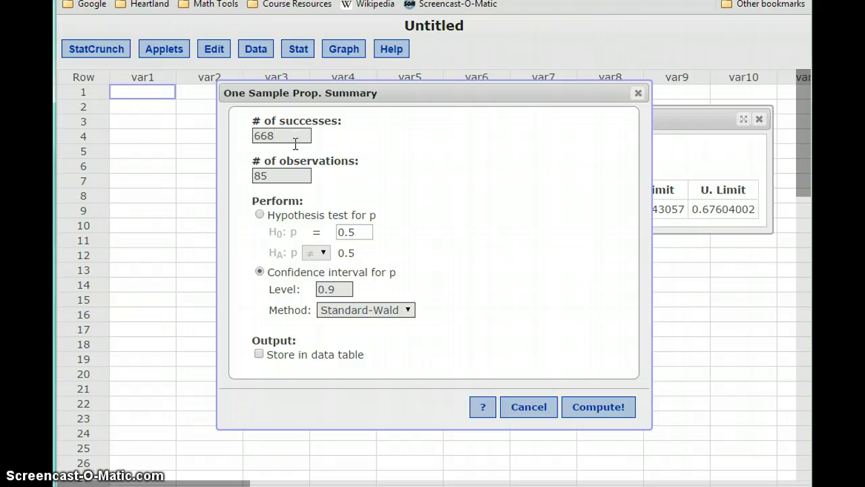
- Set the number of observations to 1310 and the confidence level to 0.95
left_click(288, 171)
key("BackSpace")
key("BackSpace")
type("1310")
left_click(344, 292)
key("BackSpace")
type("5")
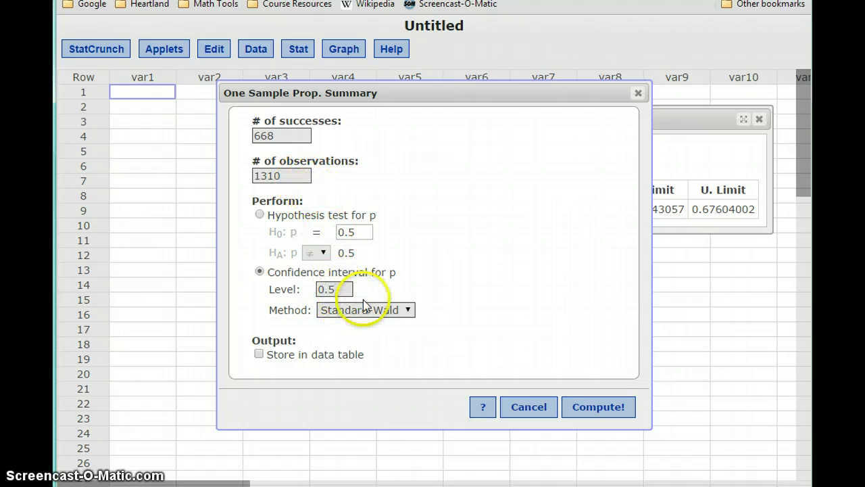
type("95")
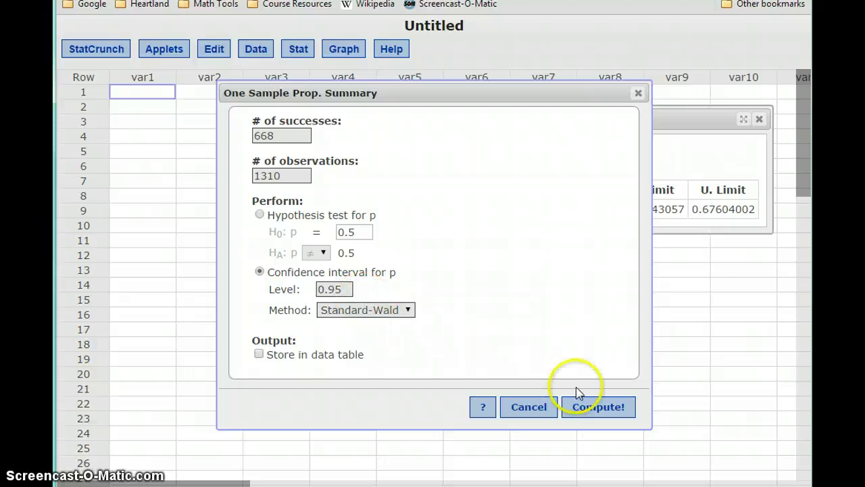
- Compute the confidence interval and highlight its lower and upper limits in the results
left_click(592, 406)
left_click(629, 207)
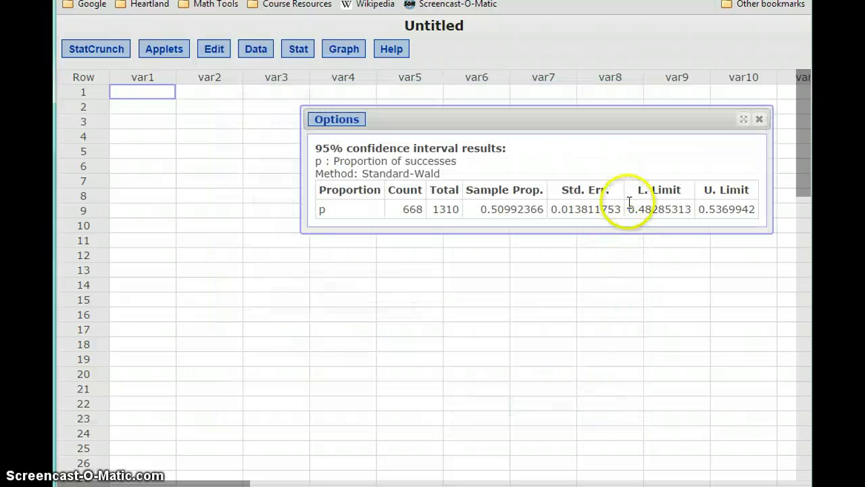
left_click_drag(629, 208, 755, 209)
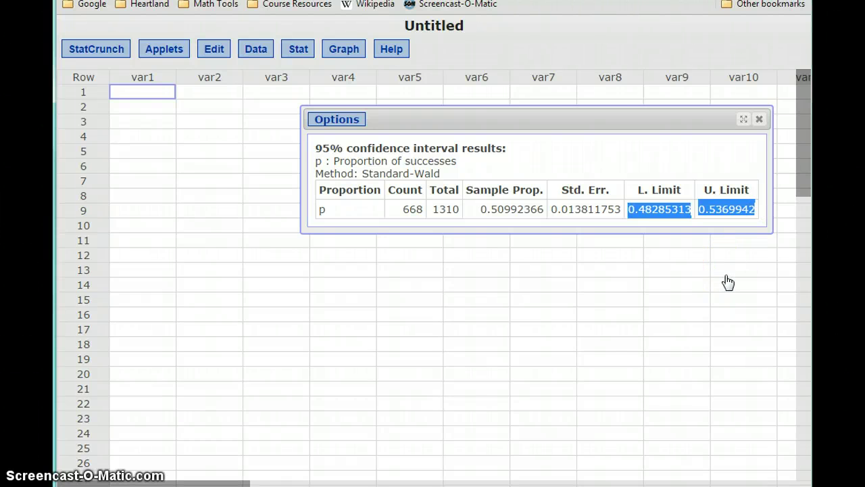
- Switch back to OneNote and begin the second Example 5 paragraph with "The 95% confidence interval estimate for the proportion of people"
key("alt+Tab")
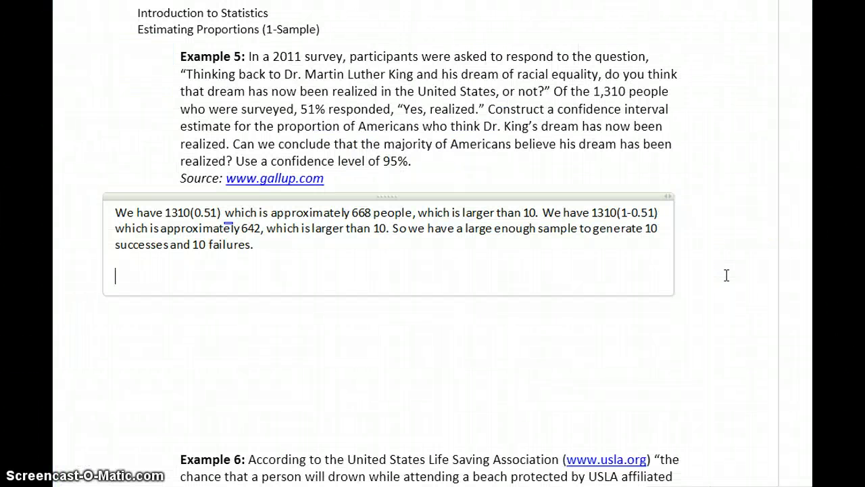
type("The 95")
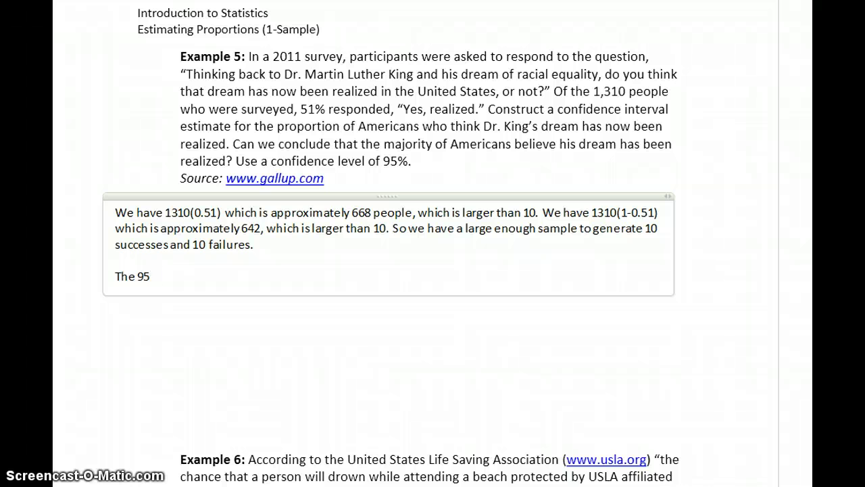
type("% confidence inter")
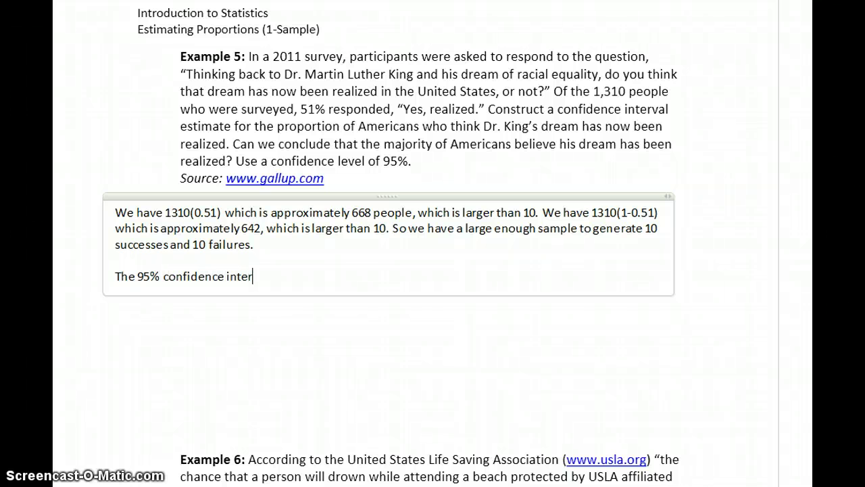
type("val estimate for the p")
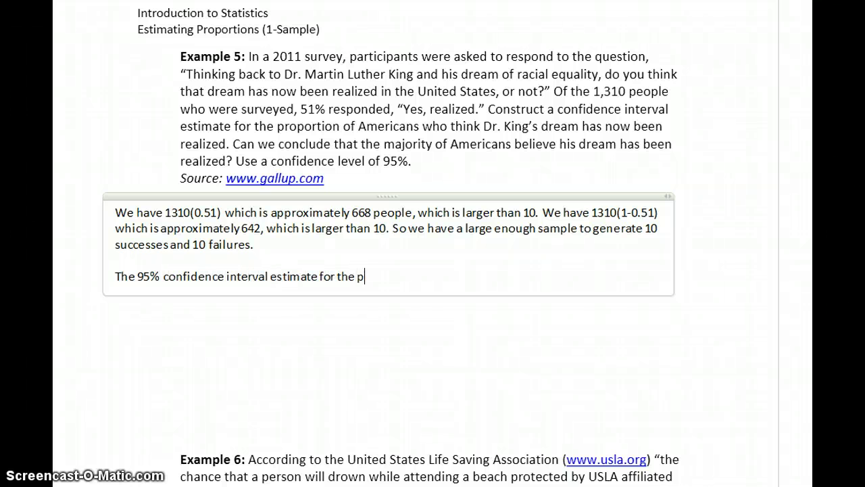
type("orpo")
key("BackSpace")
key("BackSpace")
key("BackSpace")
key("BackSpace")
type("roportion of people")
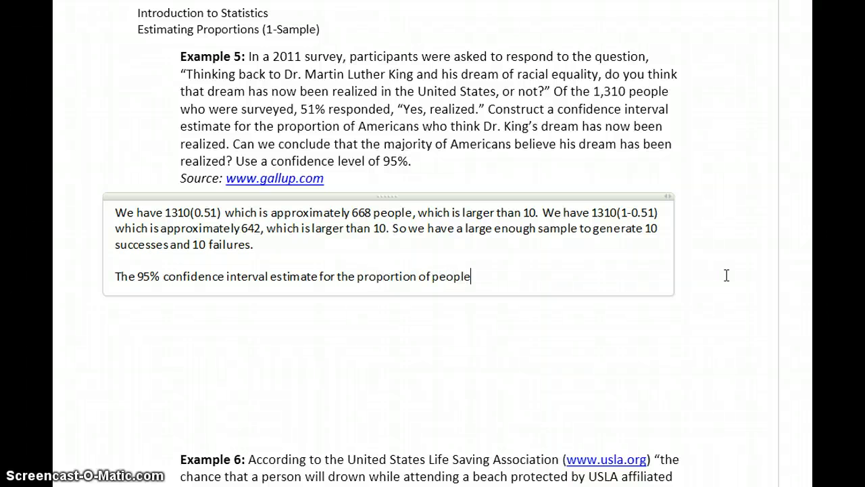
- Continue the sentence with "who believe Dr. King's dream has been realized is (0.4829, 0.5370"
type(" who believe D")
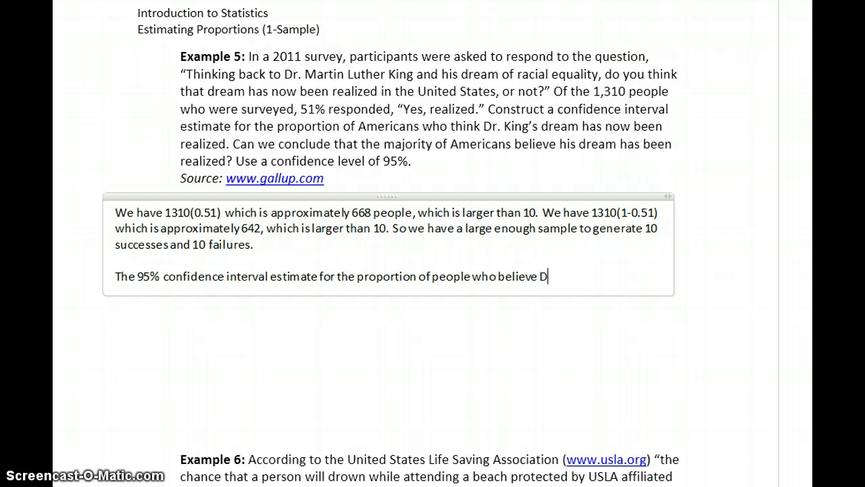
type("r. King's dream has")
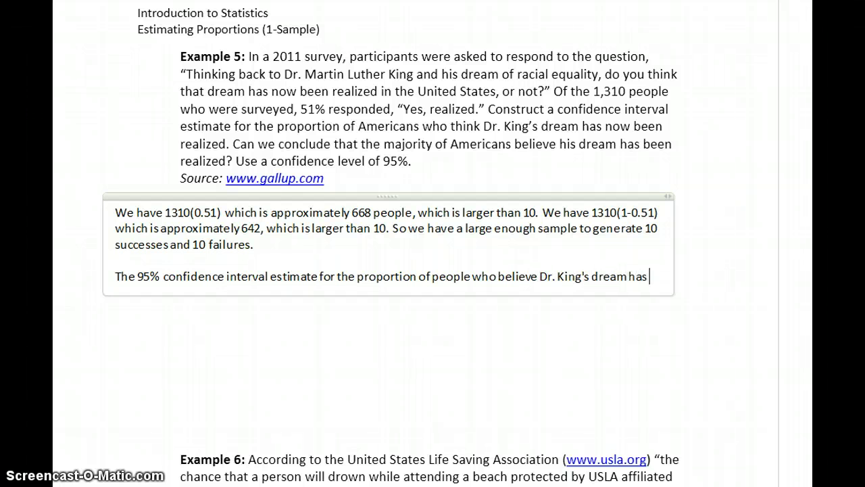
type(" been realized i")
type("s")
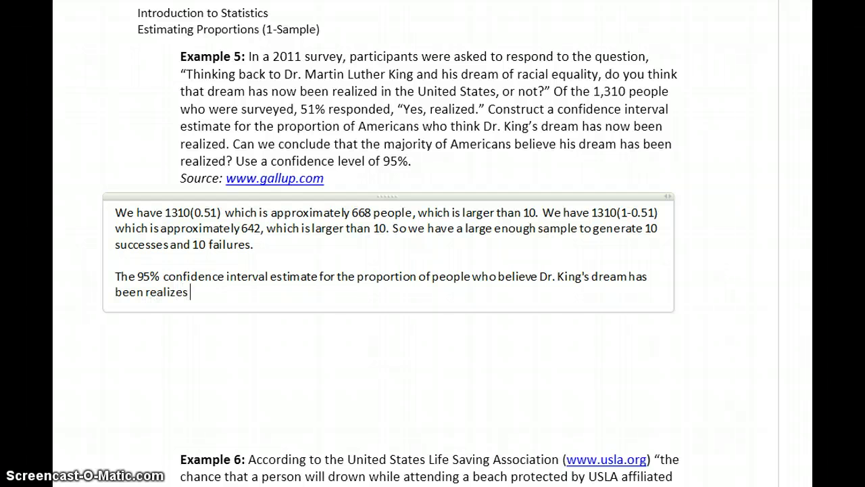
key("BackSpace")
type("d is (0.4829, ")
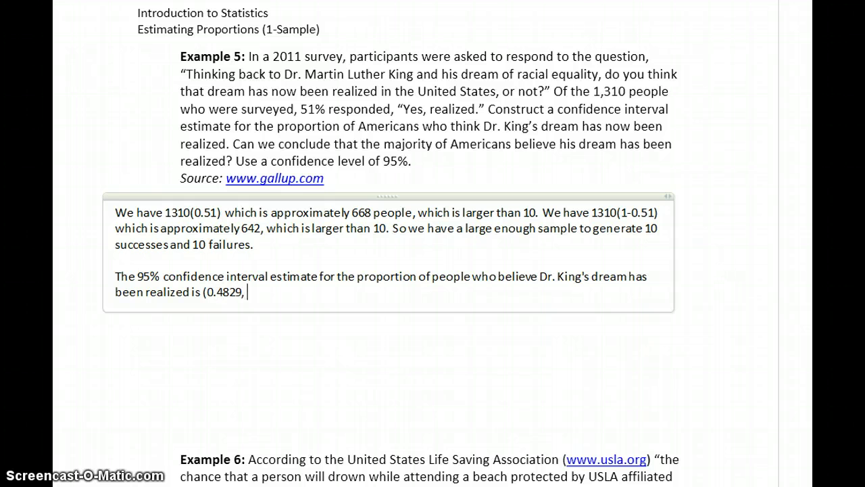
type("0.")
type("5370")
- Add to the second paragraph "Since our confidence interval contains values that are equal to or less than"
type("ince our confidenc")
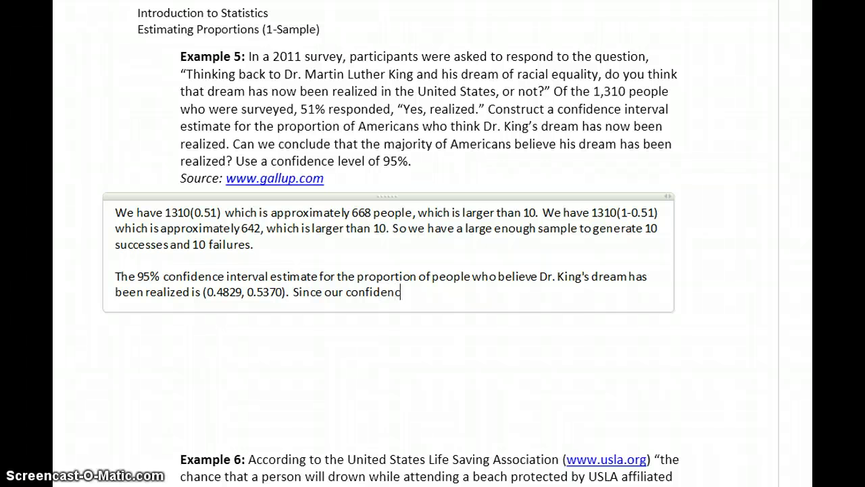
type("e interval contai")
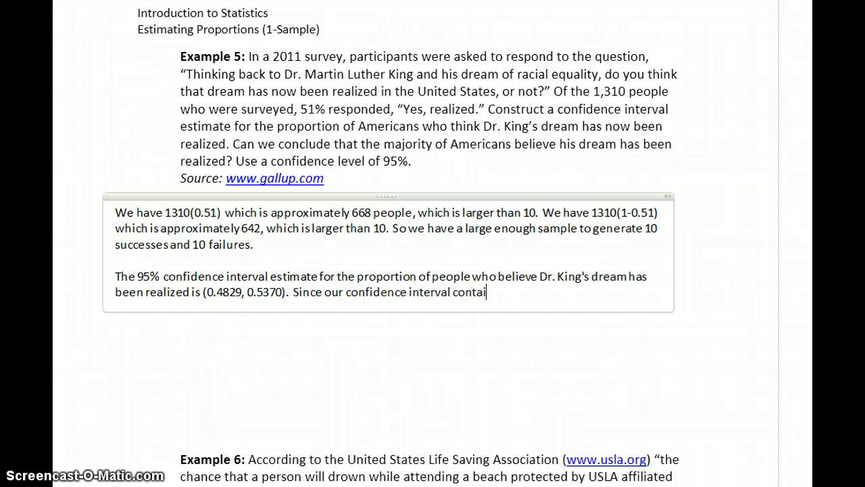
type("ns values th")
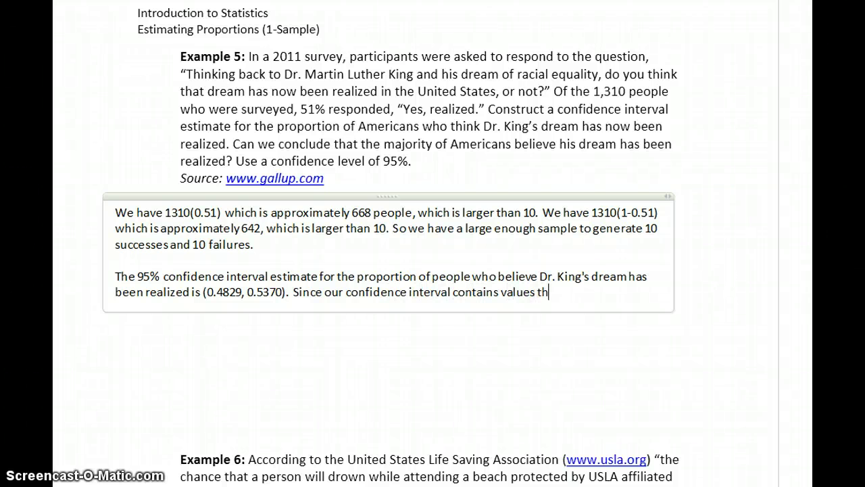
type("at are equal to o")
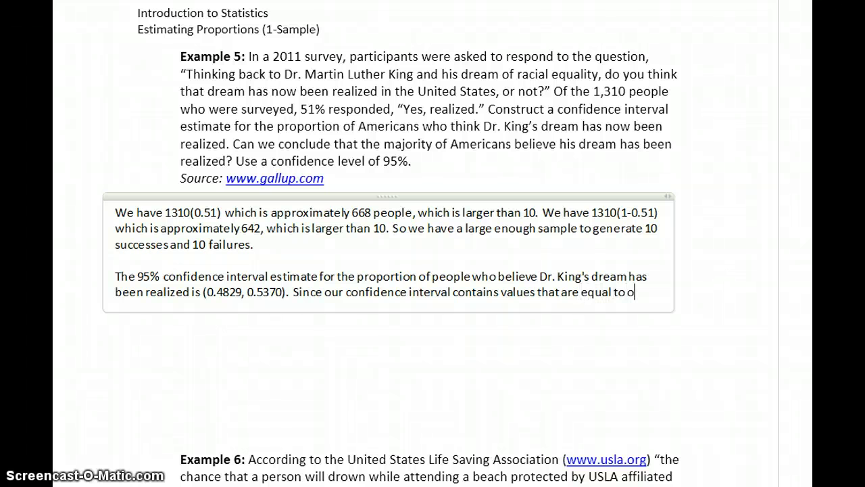
type("r less than ")
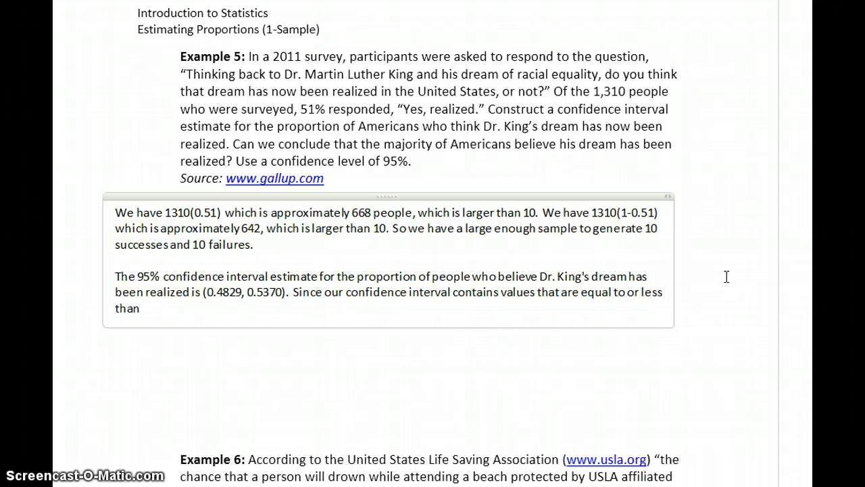
- Finish the Example 5 conclusion with "0.5, no, we cannot conclude that the majority of Americans believe his dream has been realized."
type("0.5, no, we can")
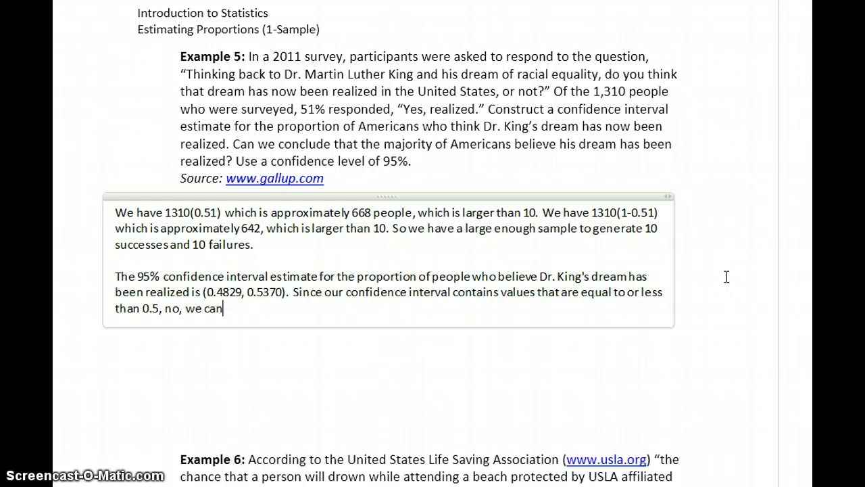
type("not conclude that th")
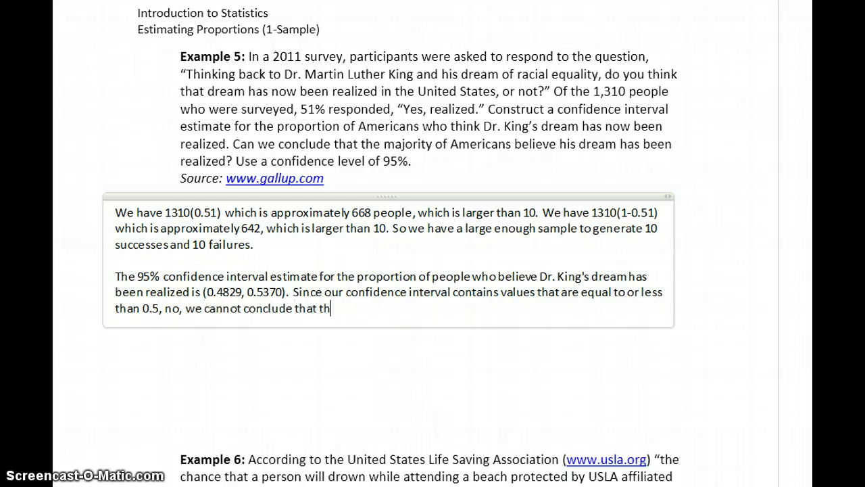
type("e  majority of")
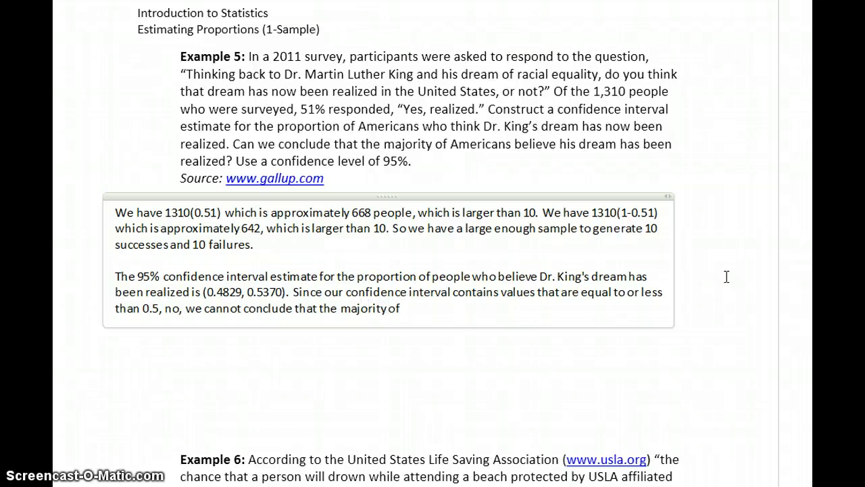
type(" Americans b")
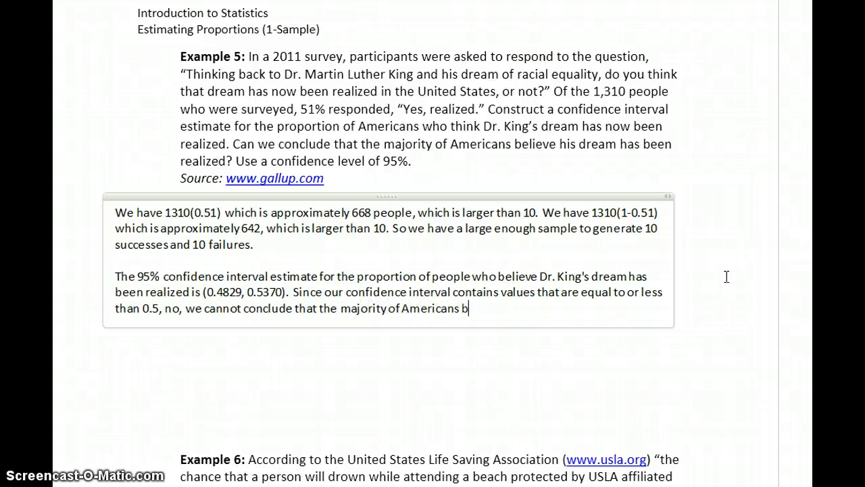
type("elieve his dream ha")
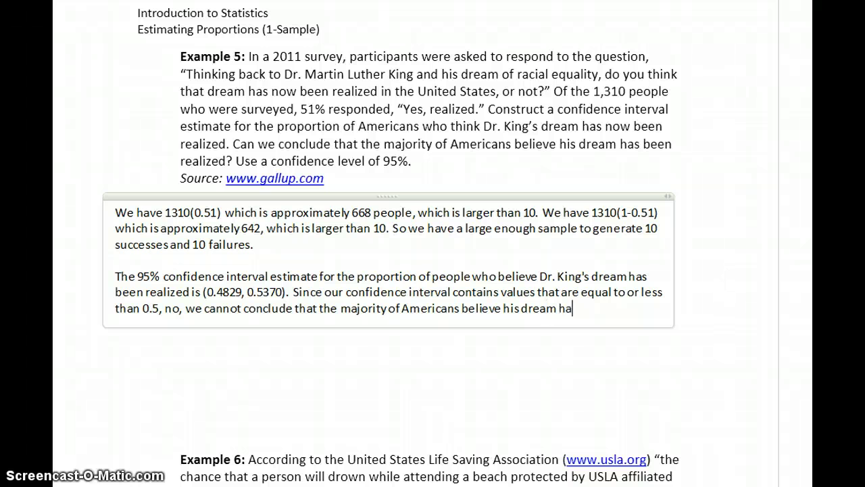
type("s been realized.")
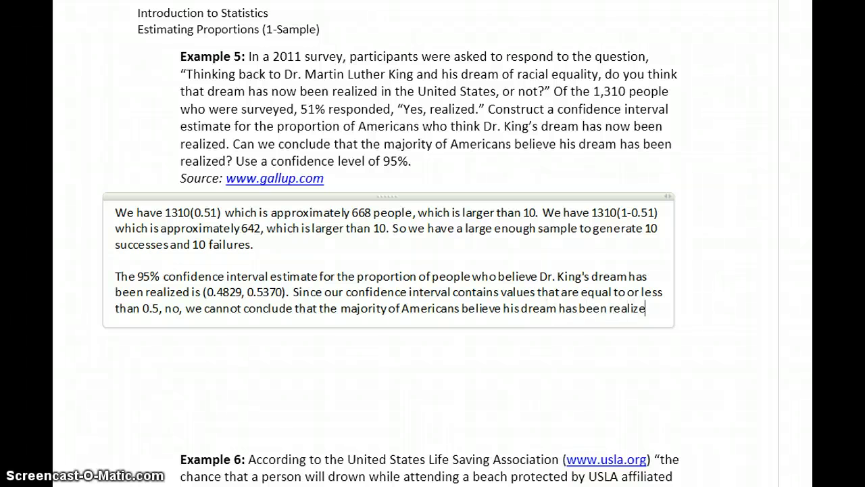